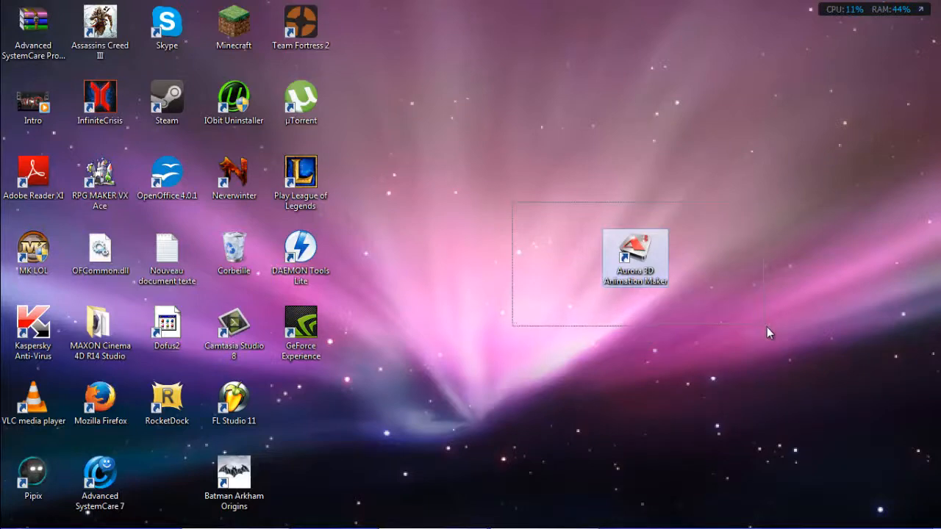
Switch to Firefox and look through the Aurora3D Software downloads page for Aurora 3D Animation Maker
mouse_move(389, 525)
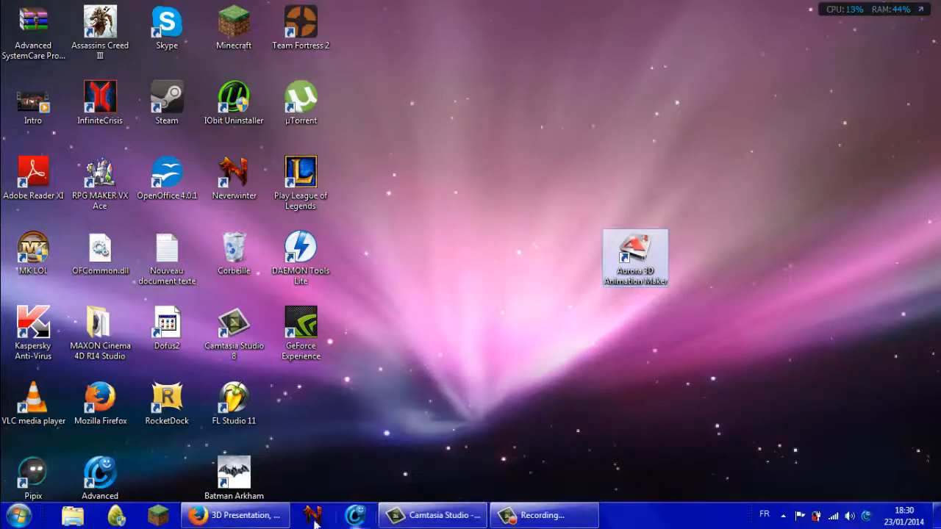
click(234, 516)
scroll(334, 279, up, 5)
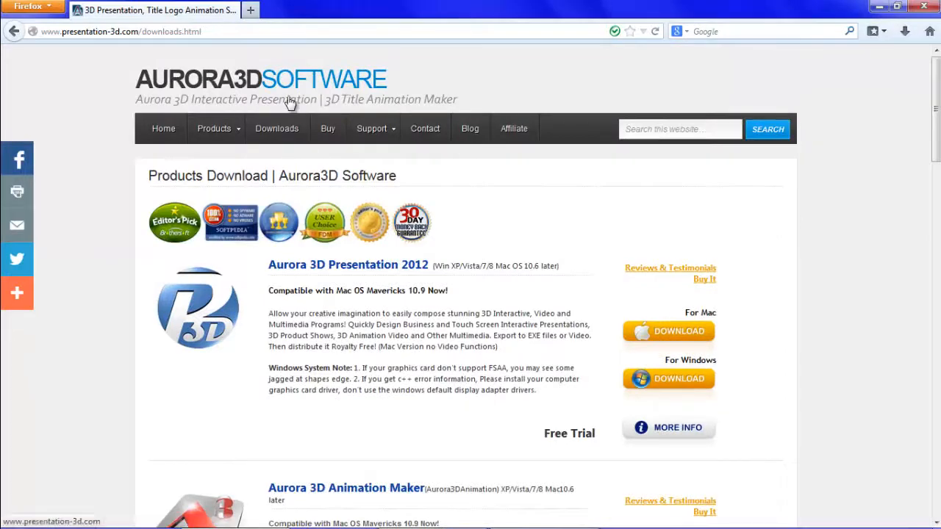
click(244, 31)
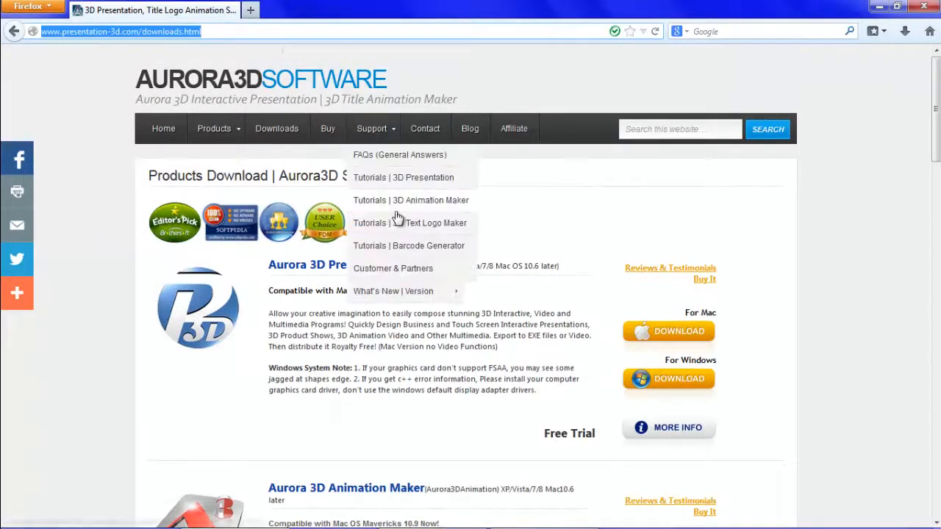
scroll(416, 272, down, 3)
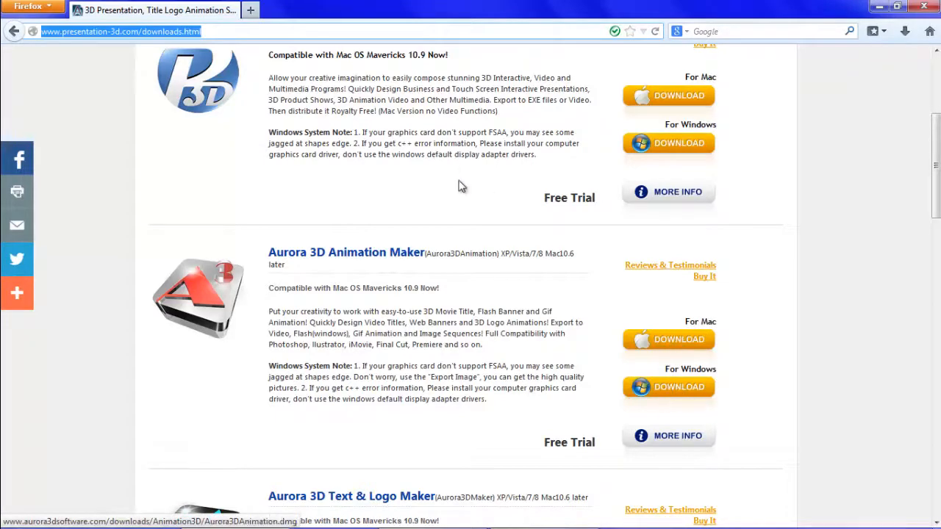
scroll(428, 238, up, 3)
scroll(297, 291, down, 5)
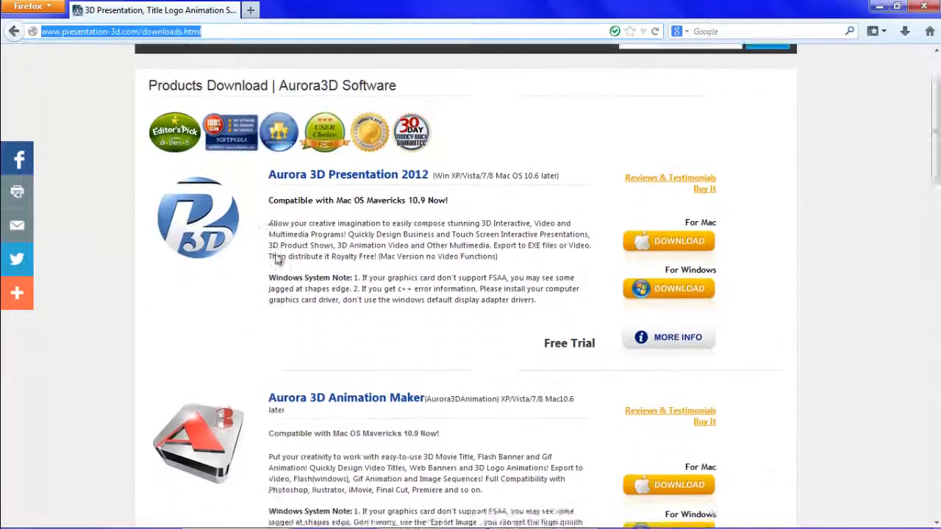
scroll(351, 265, down, 3)
scroll(364, 283, up, 7)
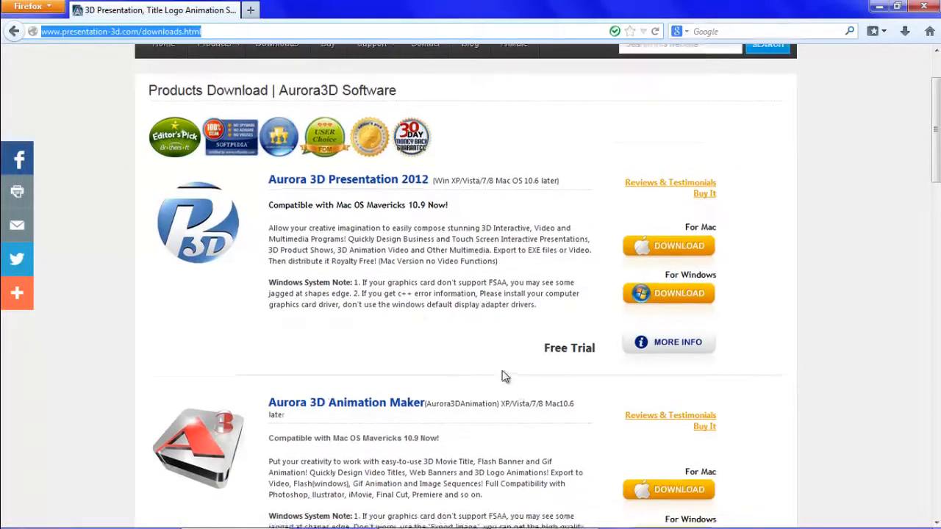
scroll(505, 376, down, 2)
Request the Windows download of Aurora 3D Animation Maker, and cancel saving Animation3D.exe
click(629, 380)
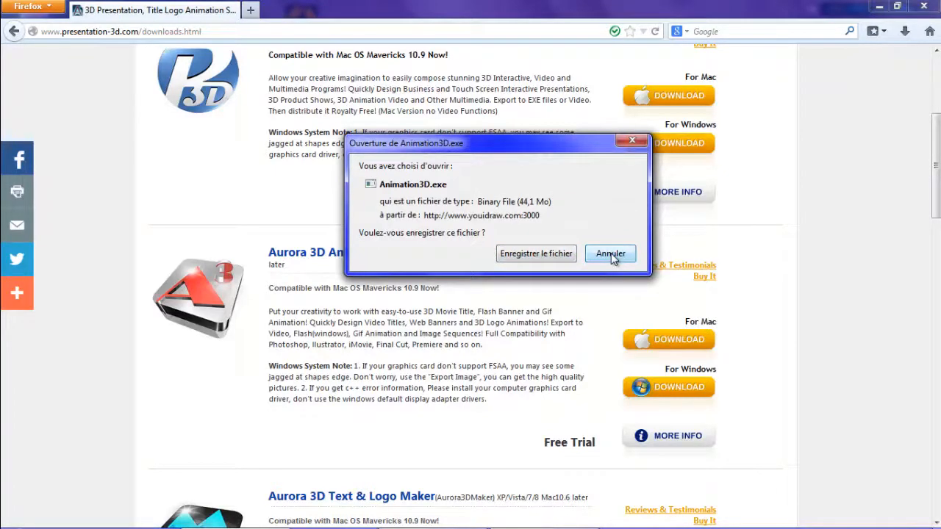
click(611, 254)
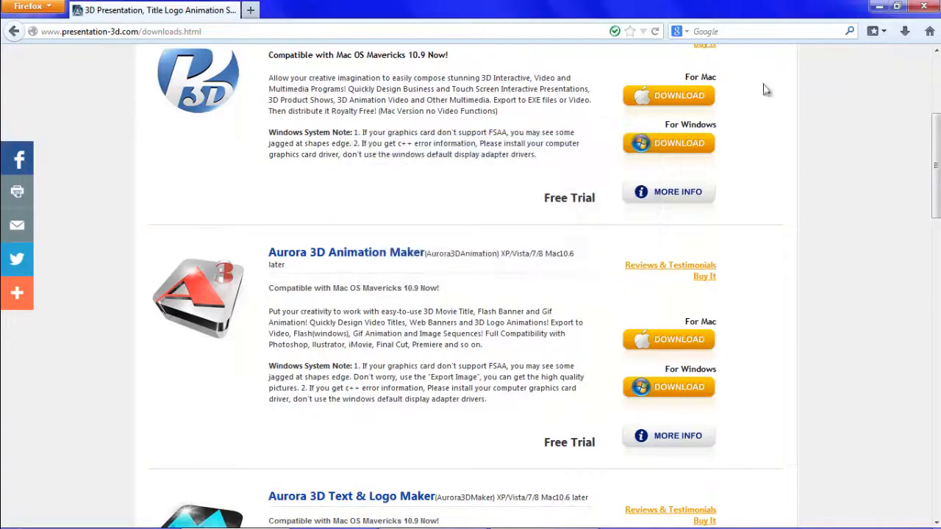
Leave the browser, launch Aurora 3D Animation Maker and dismiss the template selection to work in a blank document
click(879, 12)
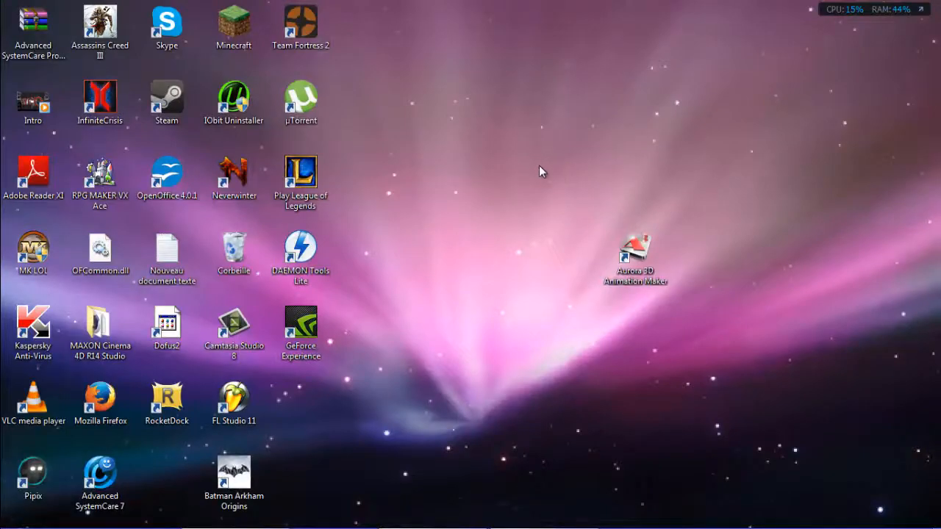
double_click(650, 263)
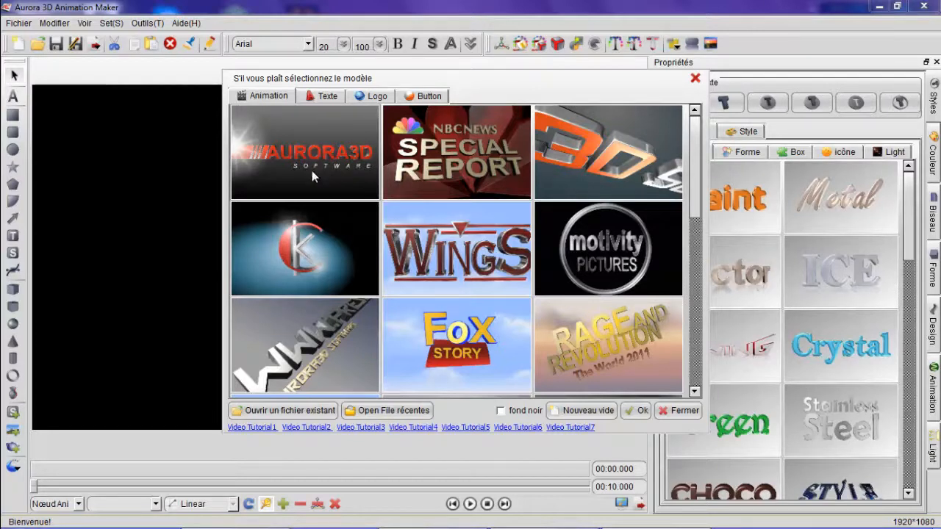
click(695, 78)
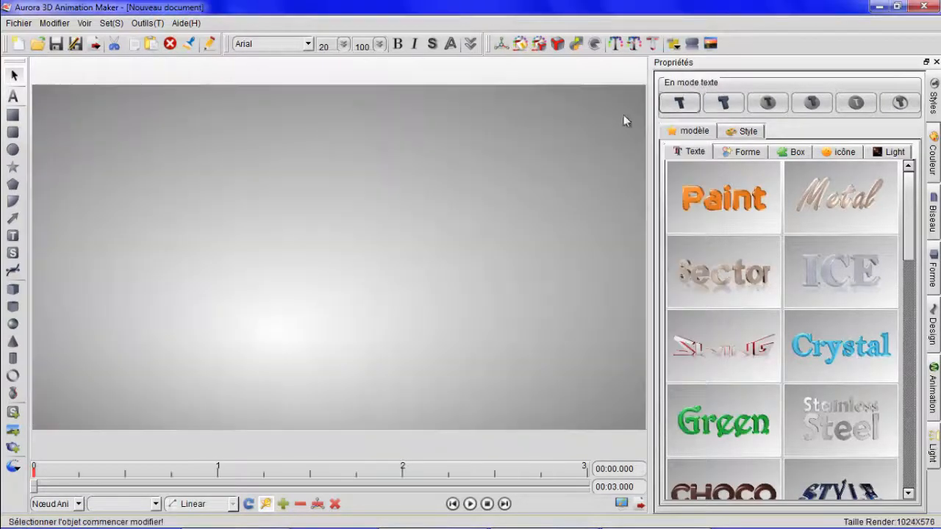
Add a 3D text object to the middle of the scene with the text tool
click(10, 102)
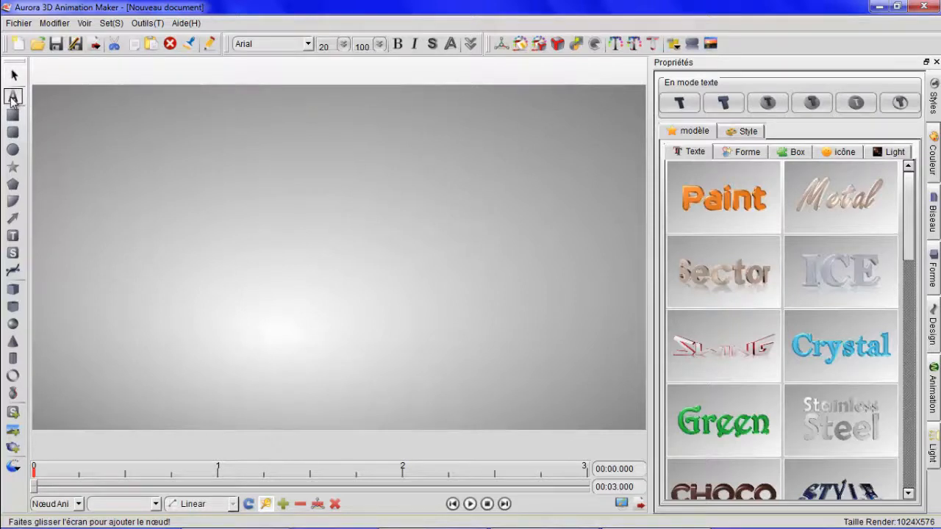
right_click(11, 97)
click(10, 95)
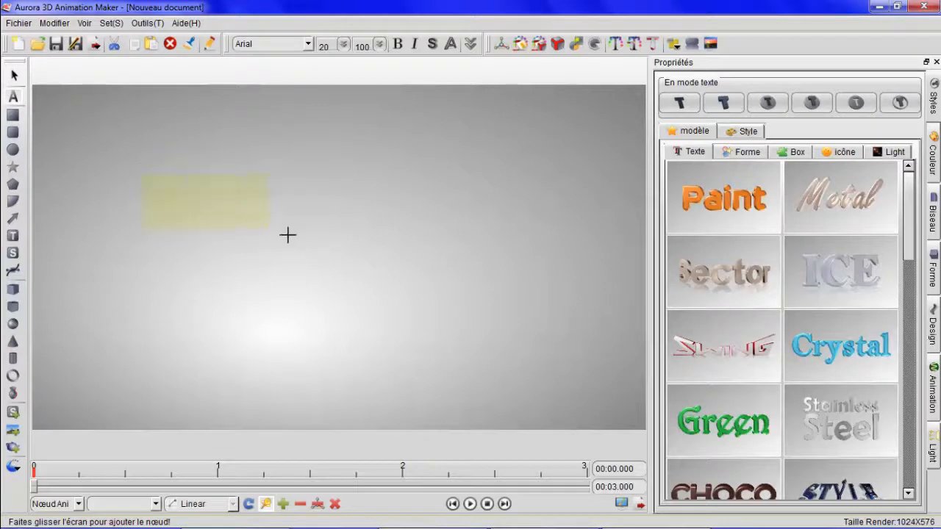
drag(451, 262, 471, 328)
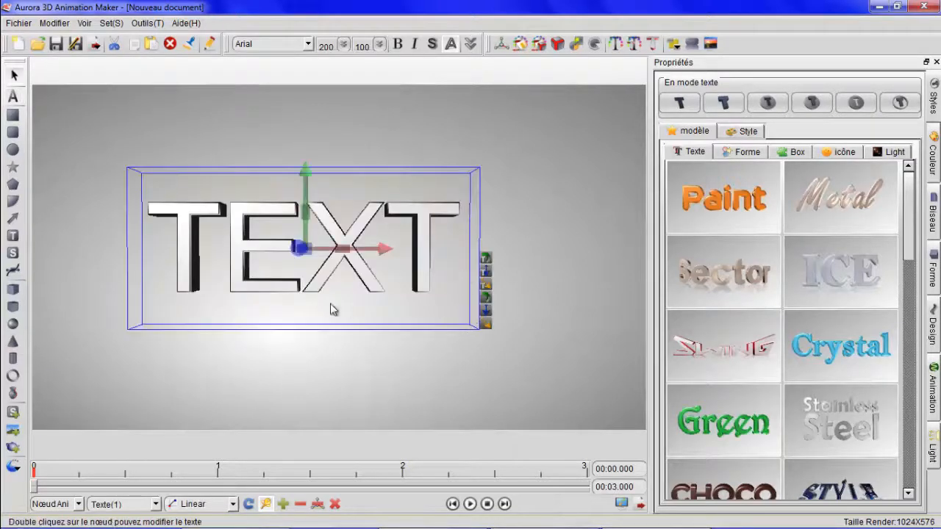
Replace the wording of the 3D text object with "Tuto"
double_click(431, 301)
drag(568, 294, 101, 350)
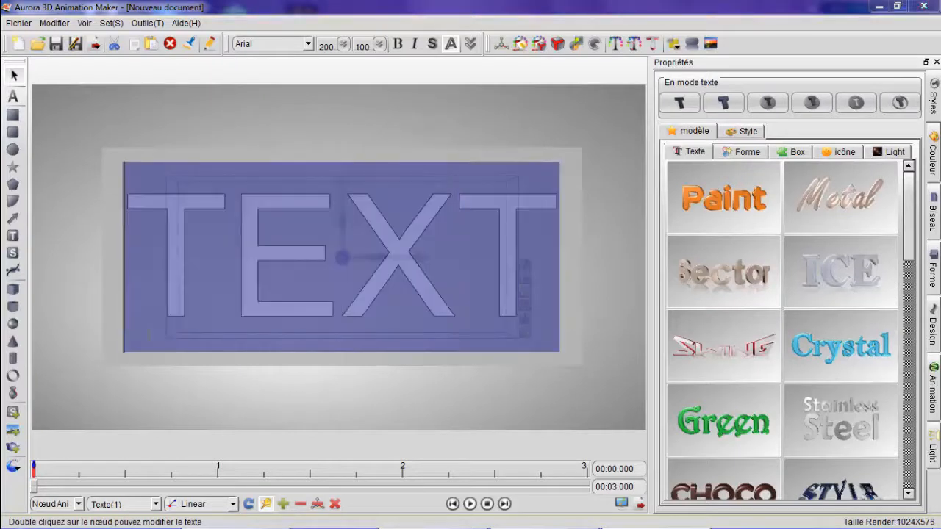
text(Tuo)
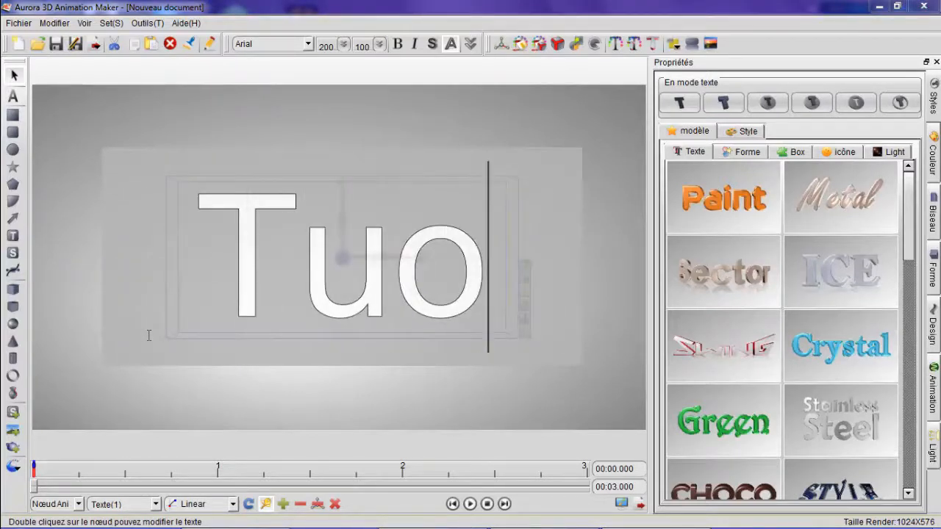
key(BackSpace)
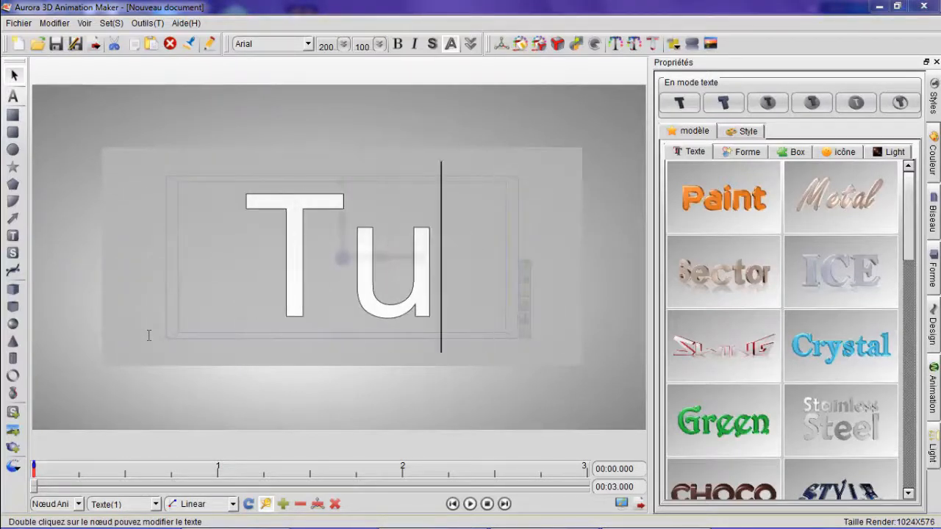
text(to)
click(582, 128)
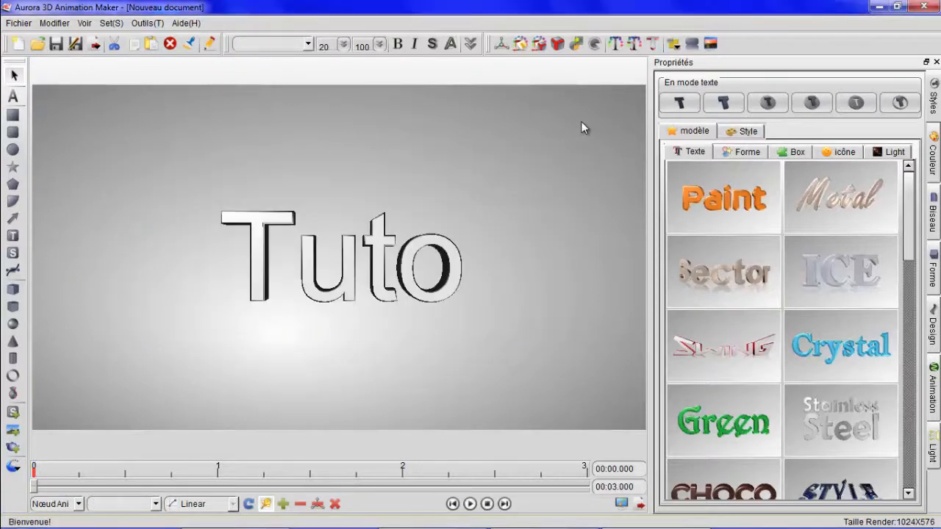
Change the font of the "Tuto" text to Almonte
click(431, 278)
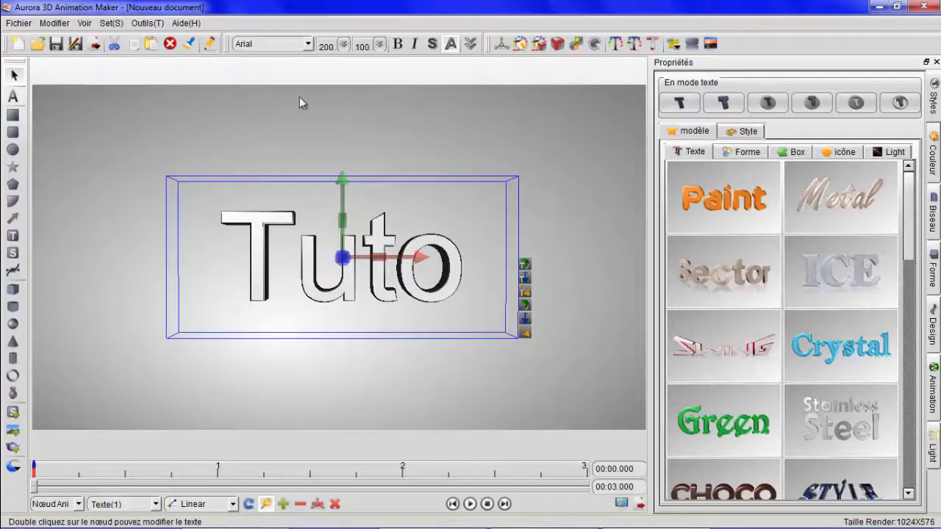
click(307, 45)
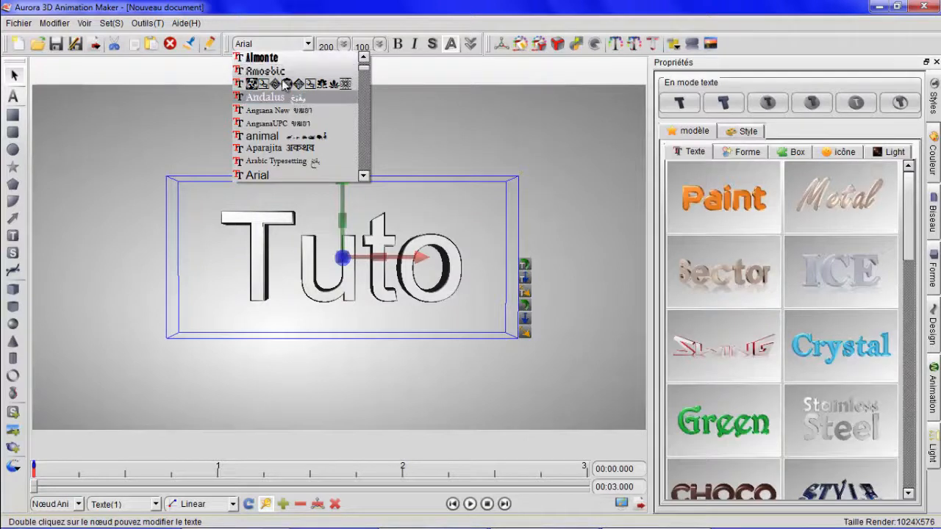
click(263, 57)
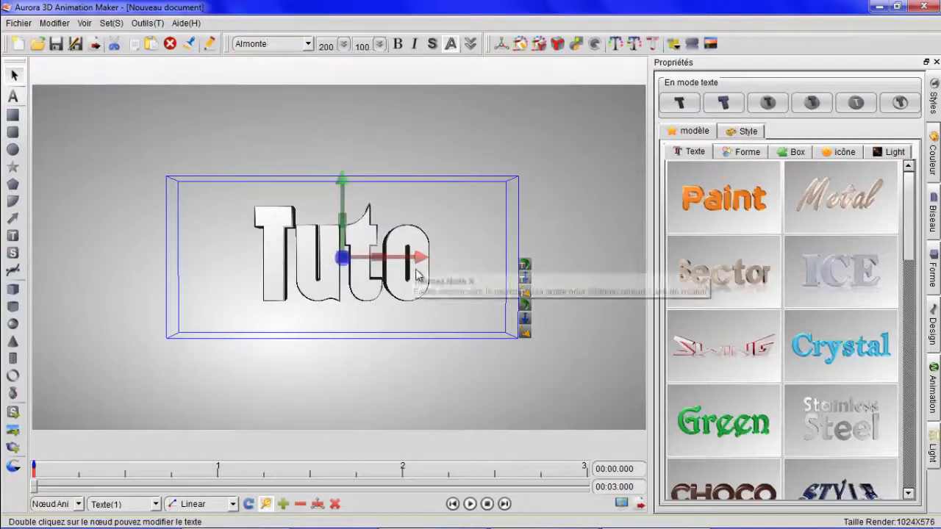
click(361, 139)
click(390, 259)
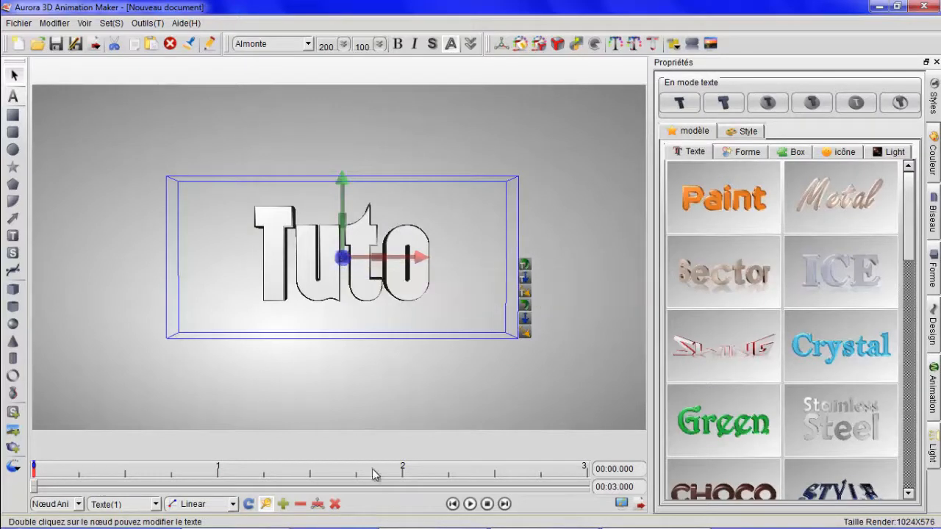
Keyframe the "Tuto" text at the scene's upper left at about 0.508 s and at its lower left at about 1.016 s
click(469, 504)
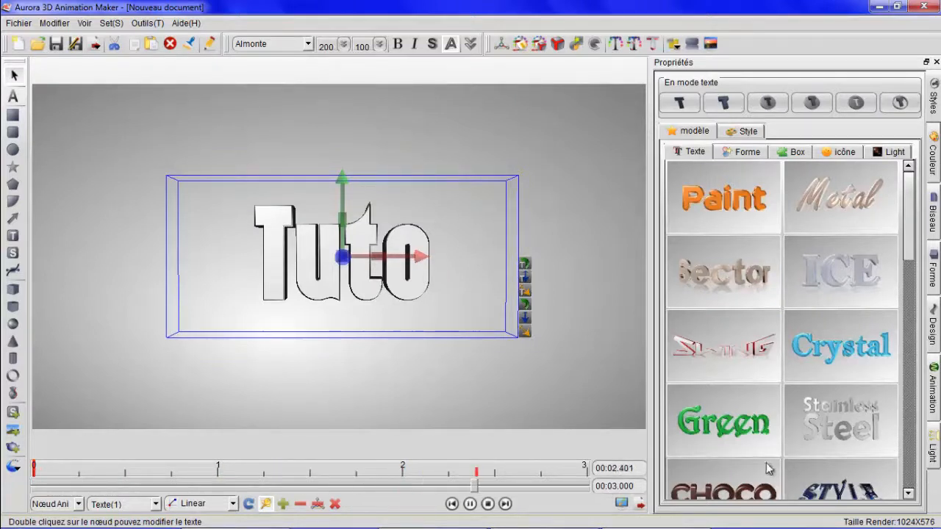
drag(312, 507, 14, 514)
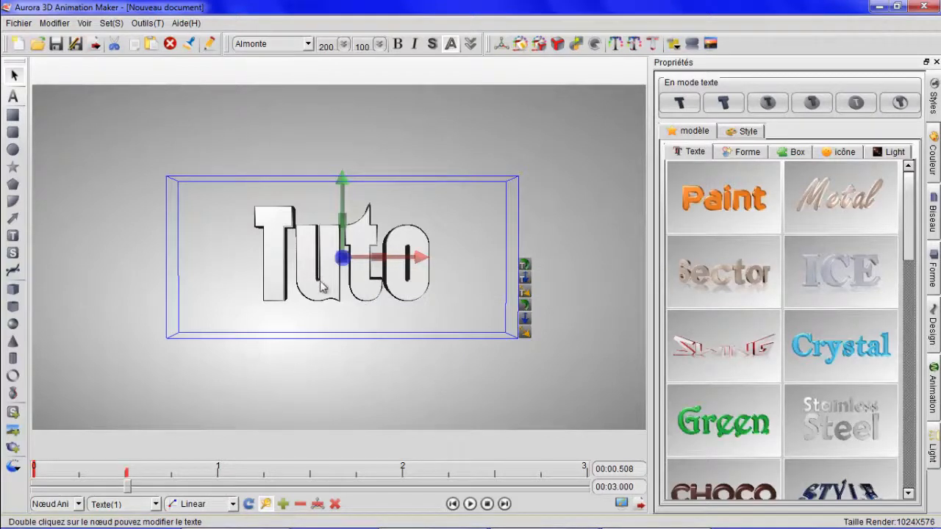
mouse_move(321, 286)
mouse_down()
mouse_move(233, 257)
mouse_move(179, 220)
mouse_up()
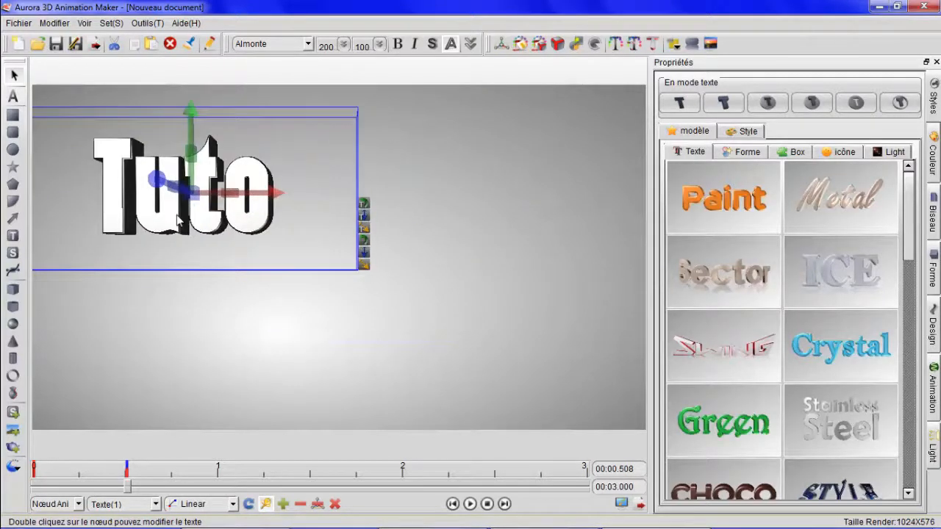
click(260, 486)
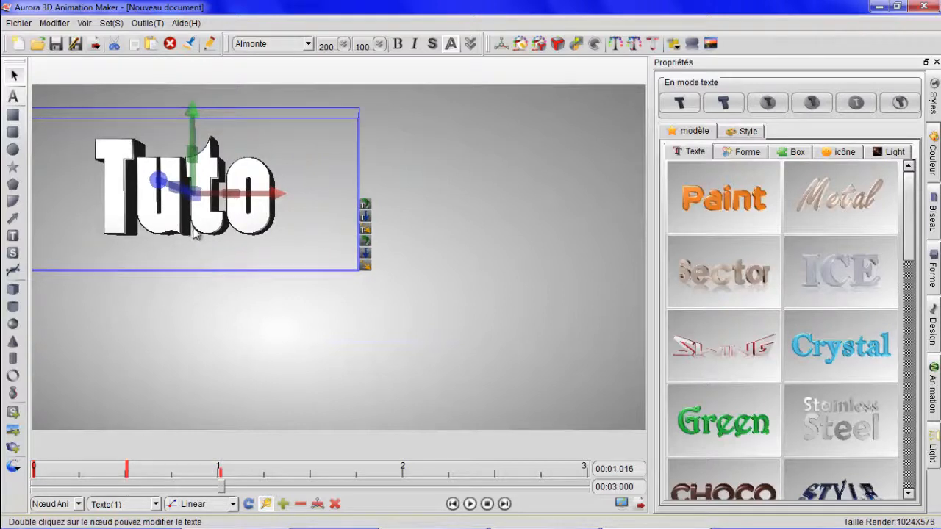
drag(194, 232, 168, 372)
Keyframe the "Tuto" text slightly above the scene's centre at about 1.525 s, and preview the animation from the start
click(304, 484)
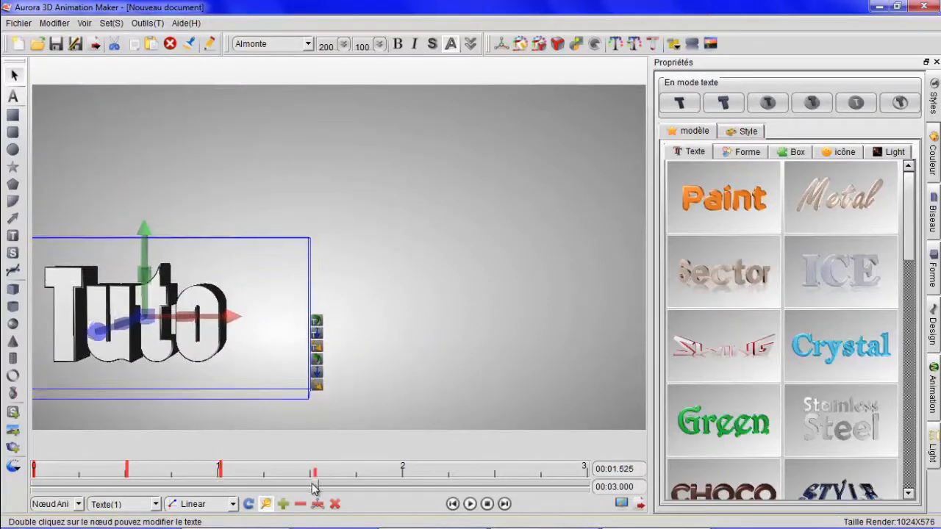
mouse_move(235, 355)
mouse_down()
mouse_move(542, 154)
mouse_move(568, 177)
mouse_up()
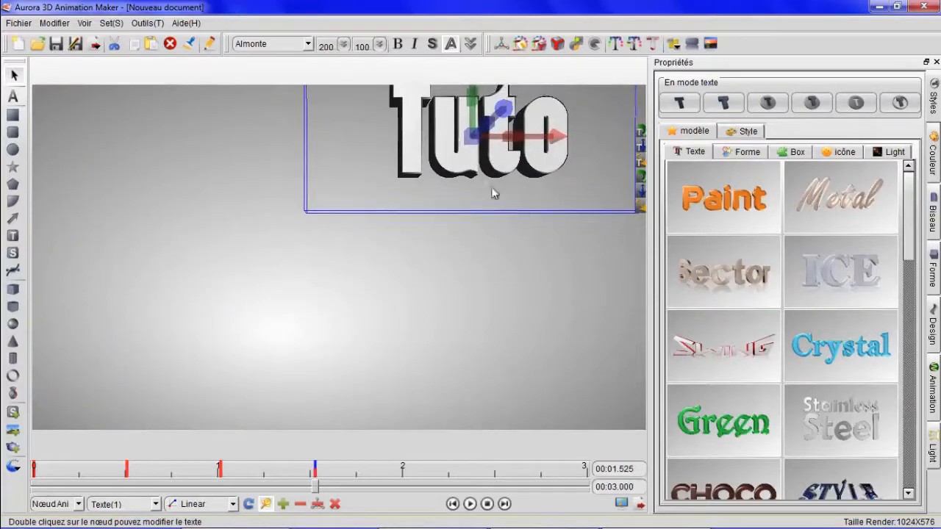
drag(493, 193, 439, 300)
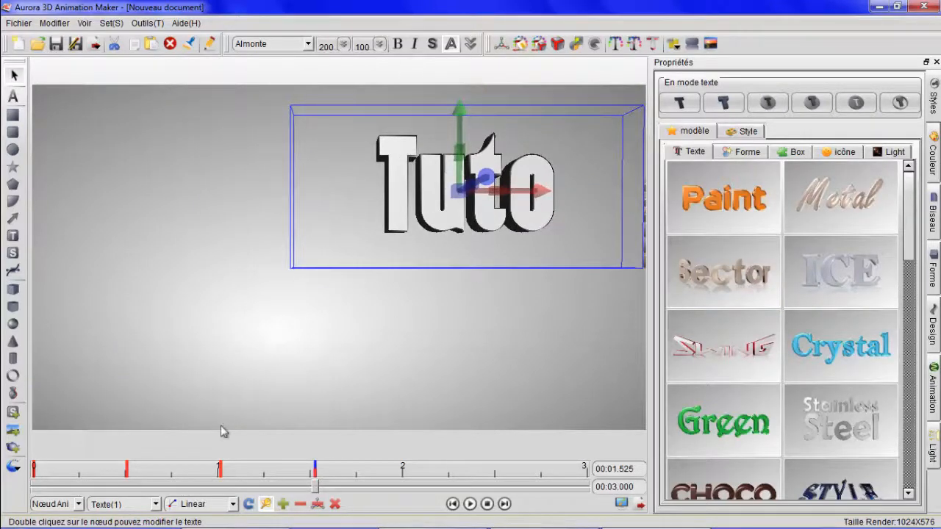
drag(404, 229, 303, 235)
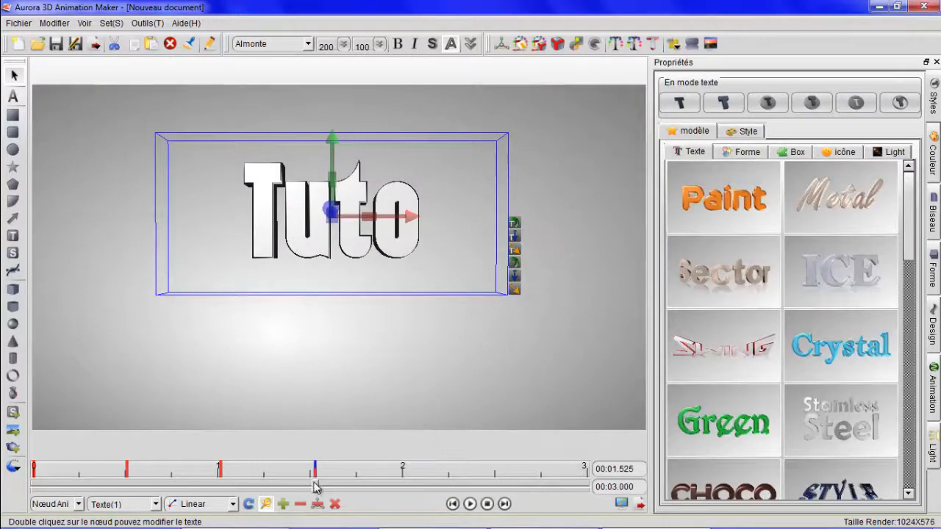
drag(314, 487, 31, 488)
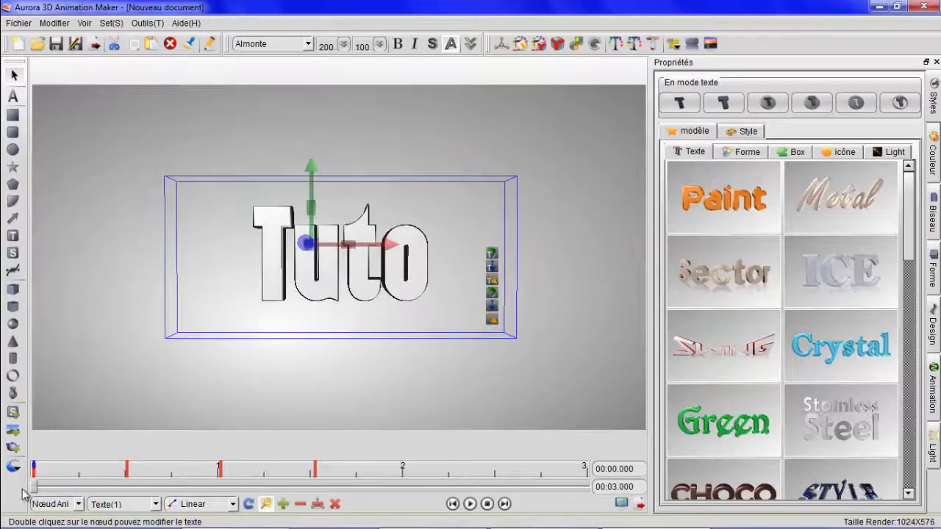
click(469, 504)
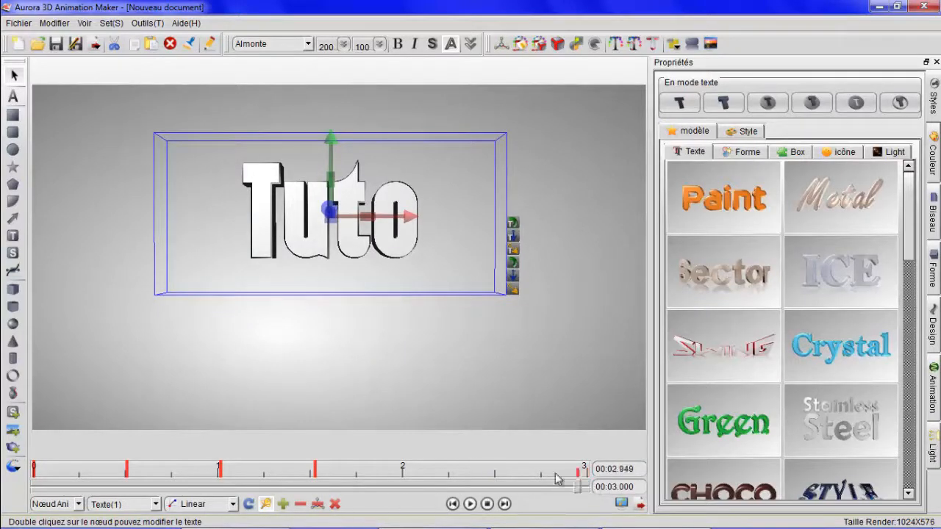
Keyframe the "Tuto" text slightly lower and further right at the end of the timeline, 3.000 s
click(580, 488)
drag(580, 489, 602, 496)
drag(362, 271, 377, 283)
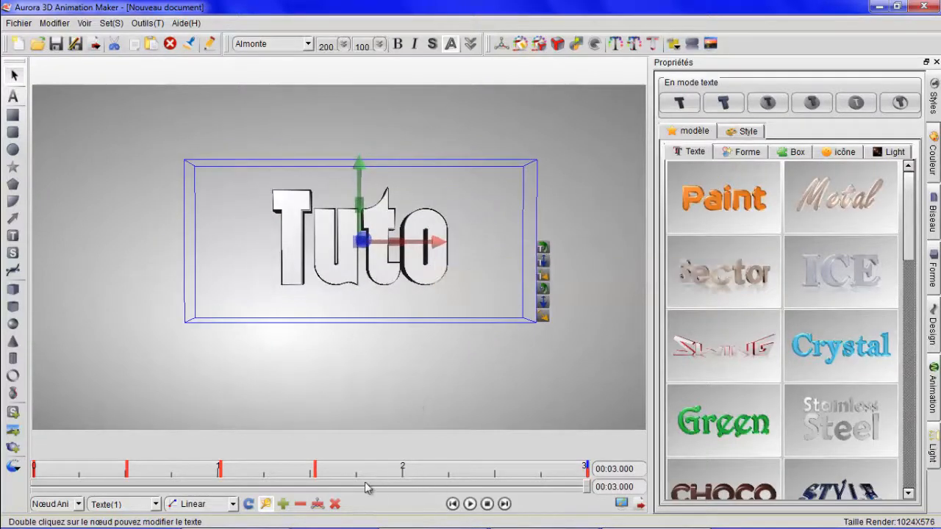
At about 1.983 s, rotate the "Tuto" text around its Y axis until it faces backwards
click(413, 490)
drag(496, 495, 404, 494)
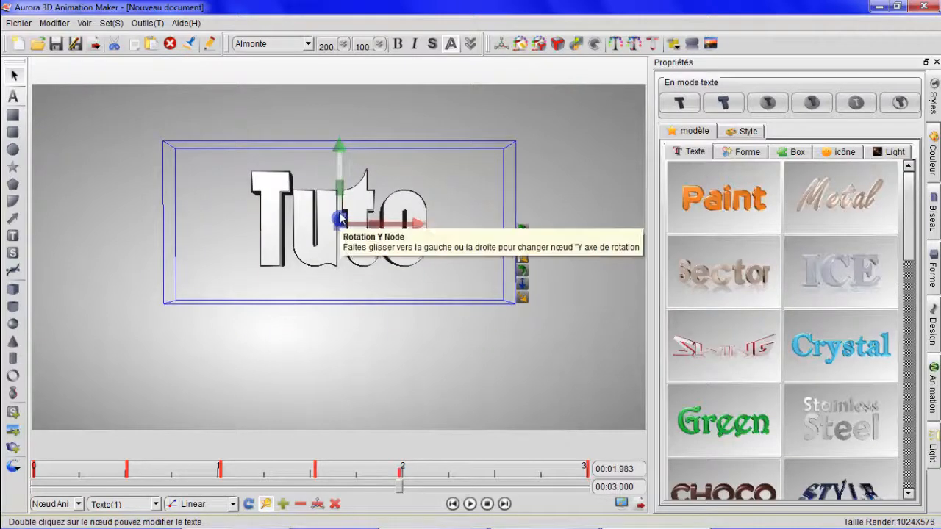
drag(338, 154, 147, 265)
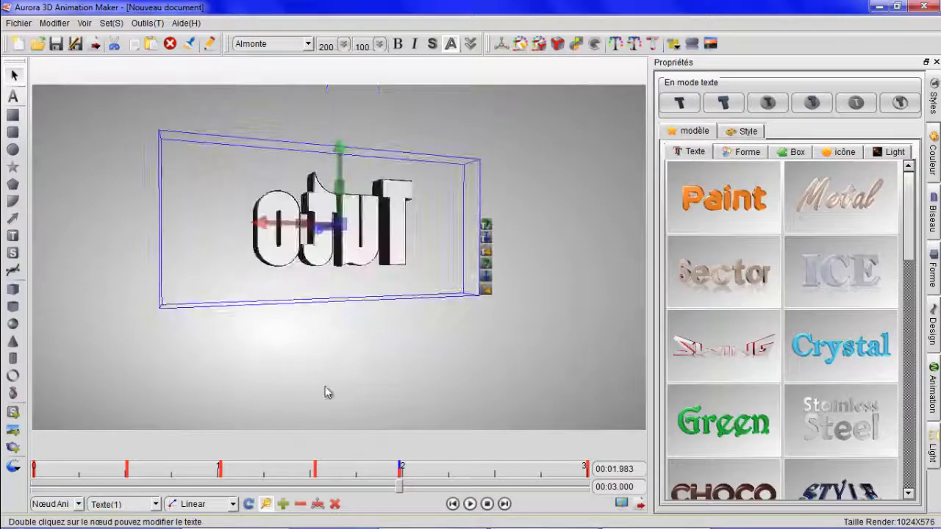
At about 2.084 s, rotate the "Tuto" text around its Y axis until it faces forwards again
click(418, 486)
mouse_move(351, 182)
mouse_down()
mouse_move(536, 187)
mouse_move(572, 197)
mouse_up()
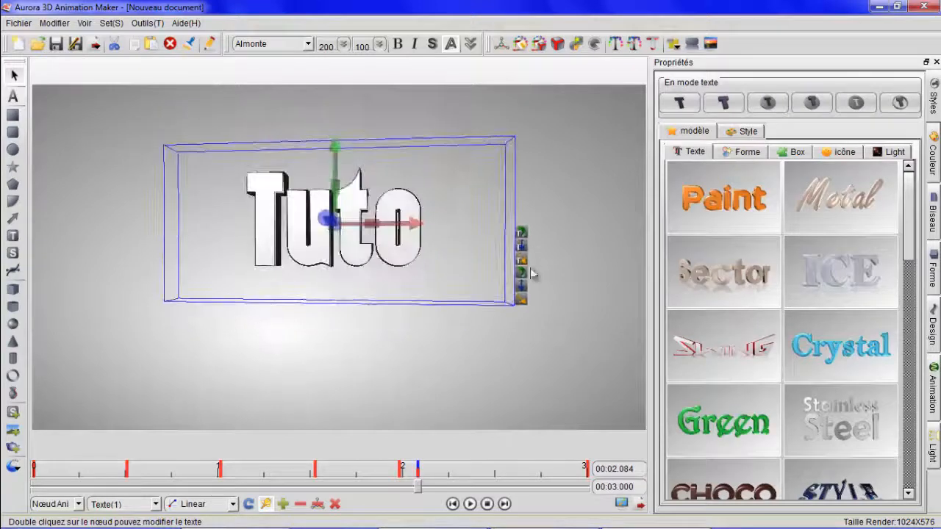
Rotate the "Tuto" text around its X axis until upside down at about 2.491 s and back upright at about 2.644 s
drag(419, 487, 493, 486)
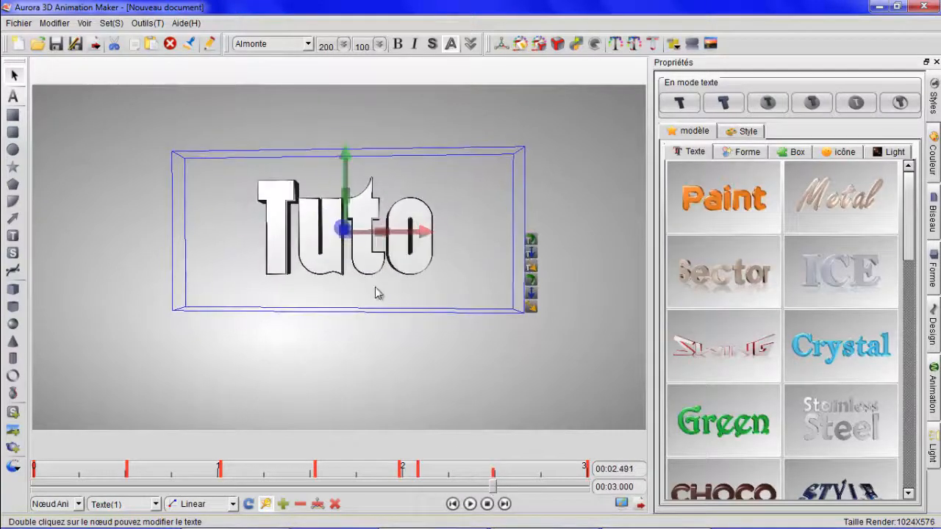
drag(403, 239, 381, 419)
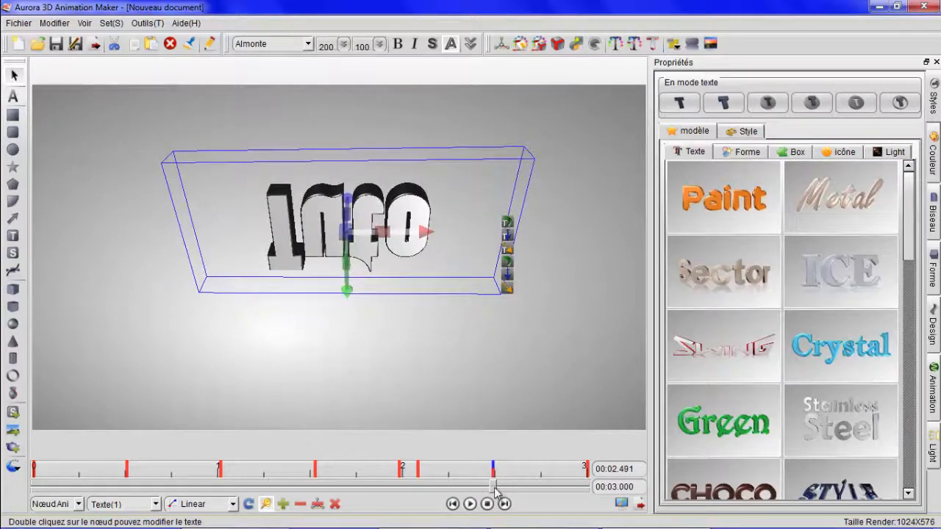
drag(494, 488, 523, 489)
mouse_move(408, 235)
mouse_down()
mouse_move(418, 66)
mouse_move(417, 272)
mouse_move(457, 519)
mouse_up()
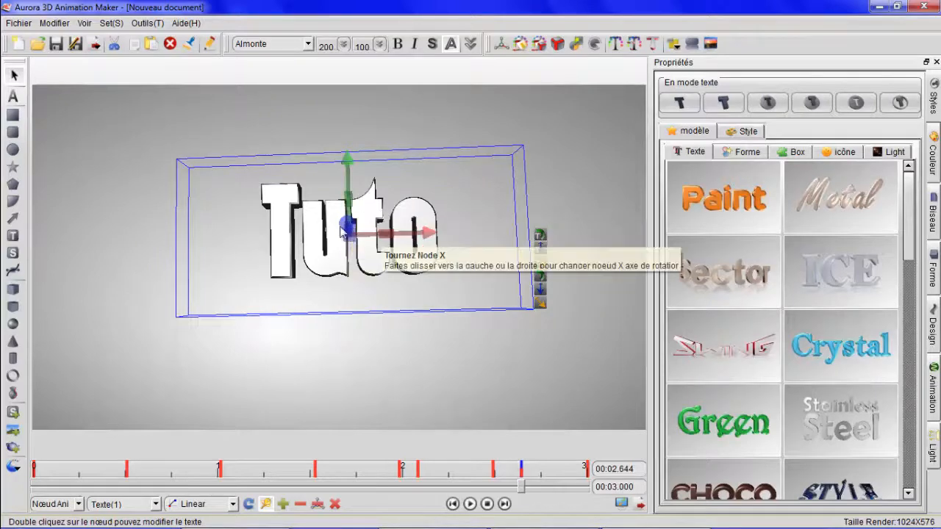
Move the "Tuto" text to the scene's upper right and tilt it at 3.000 s, and preview the animation from the start
drag(522, 487, 596, 489)
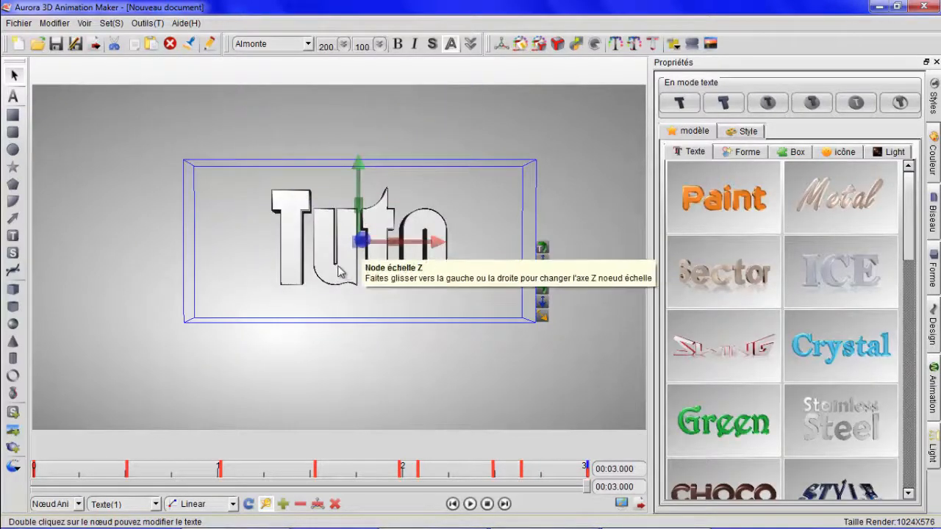
drag(360, 242, 507, 172)
drag(445, 187, 382, 184)
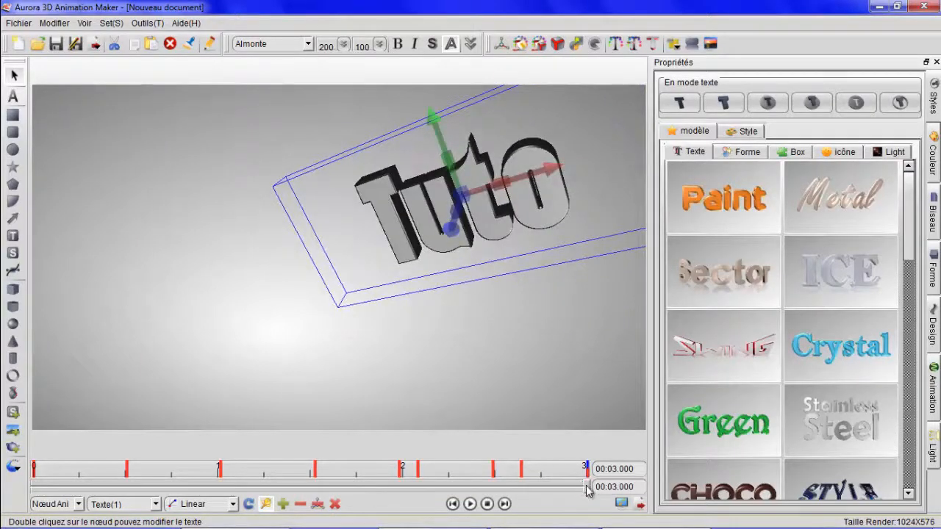
drag(586, 486, 7, 517)
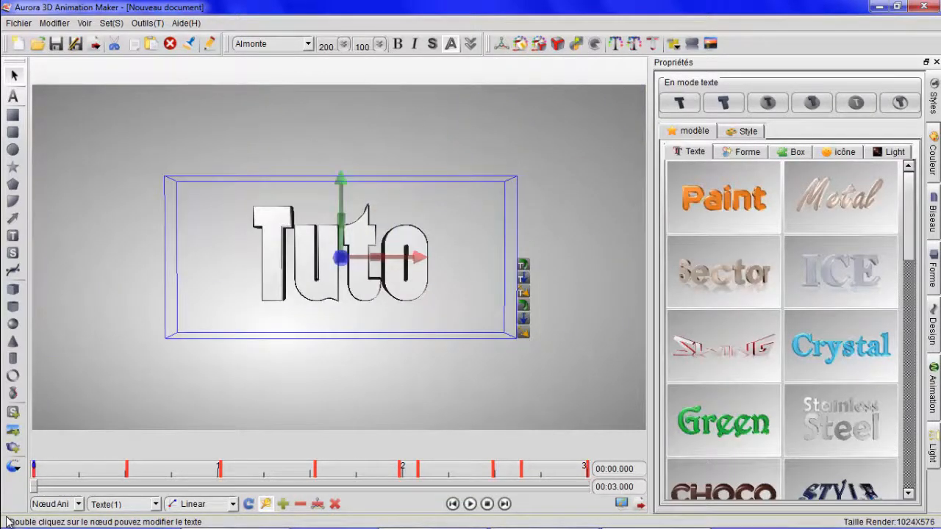
click(469, 503)
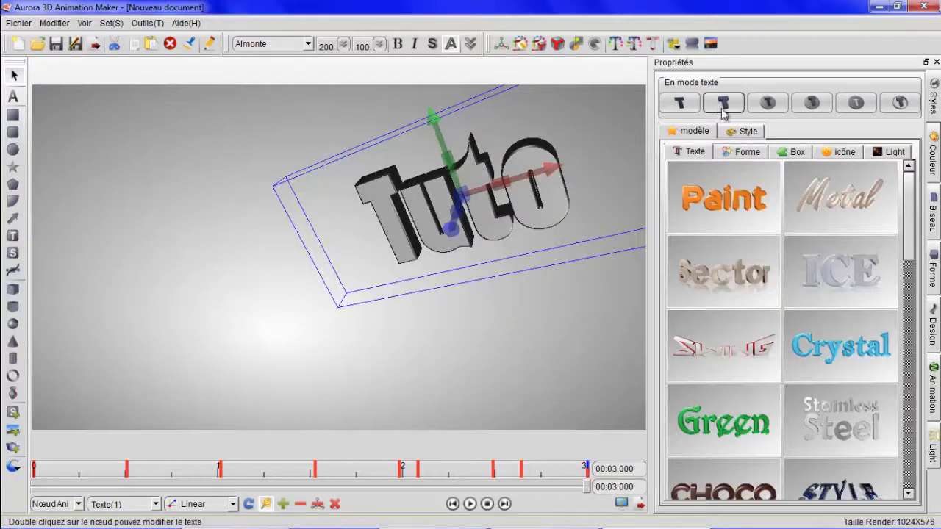
Try the flat mode on the "Tuto" text and restore its extruded 3D mode
click(683, 105)
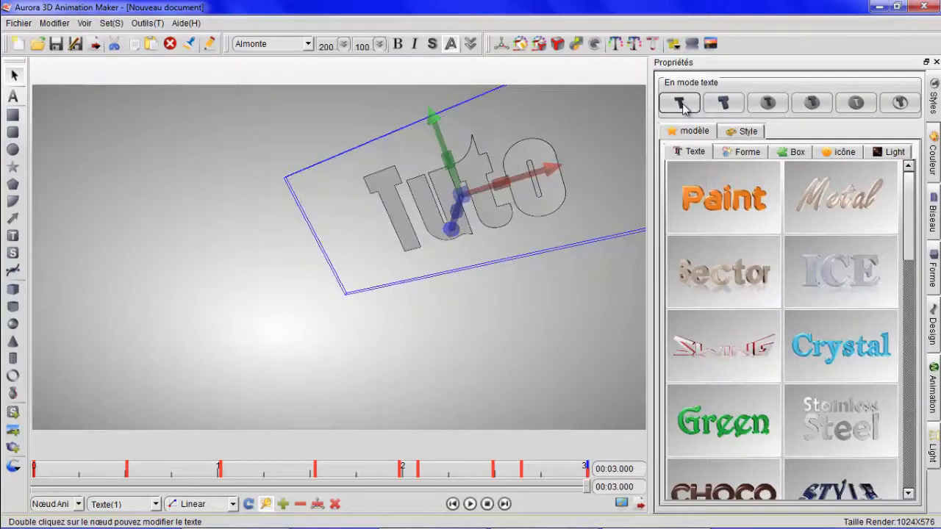
click(731, 105)
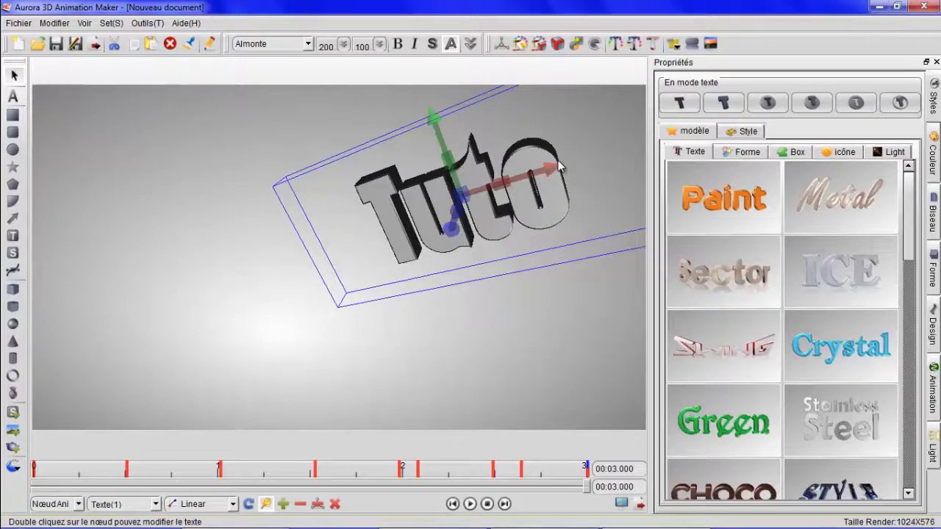
Bevel the "Tuto" text itself, rather than its shape, with the fourth bevel profile of the second row
click(933, 214)
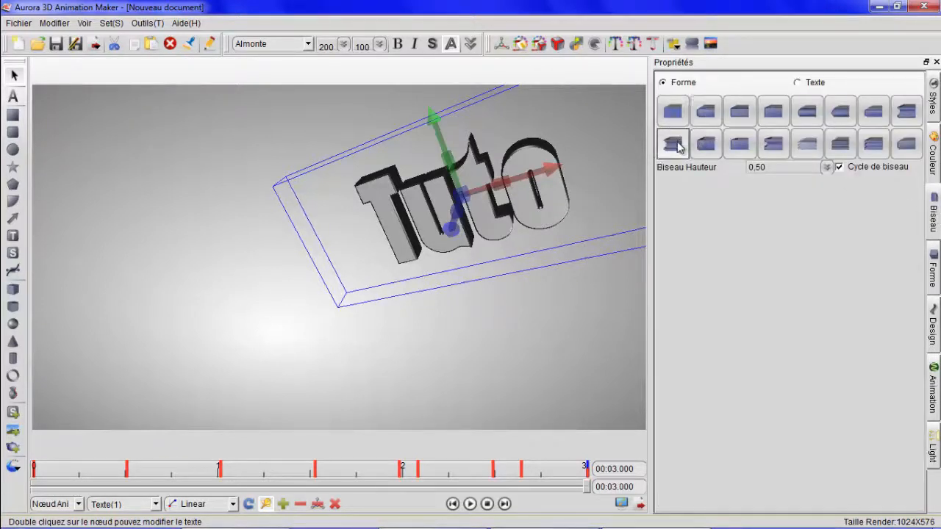
click(706, 144)
click(785, 146)
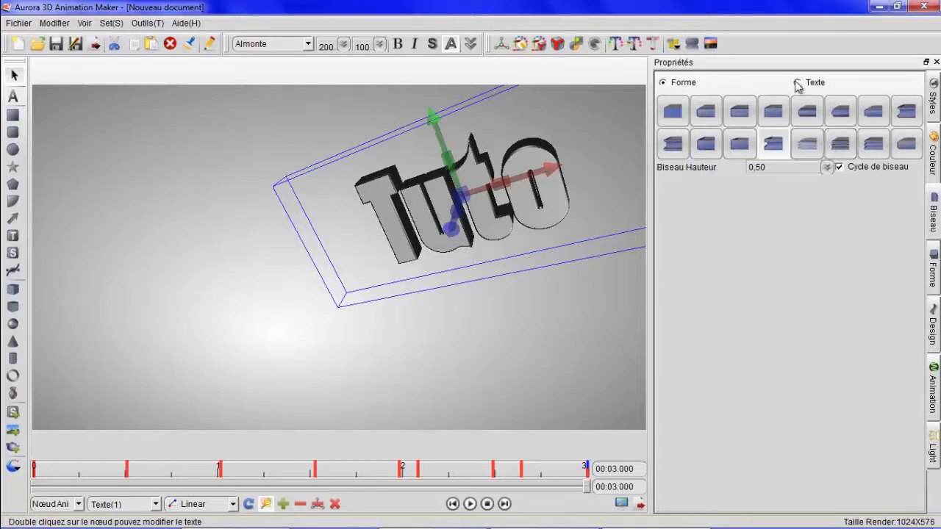
click(798, 83)
click(773, 144)
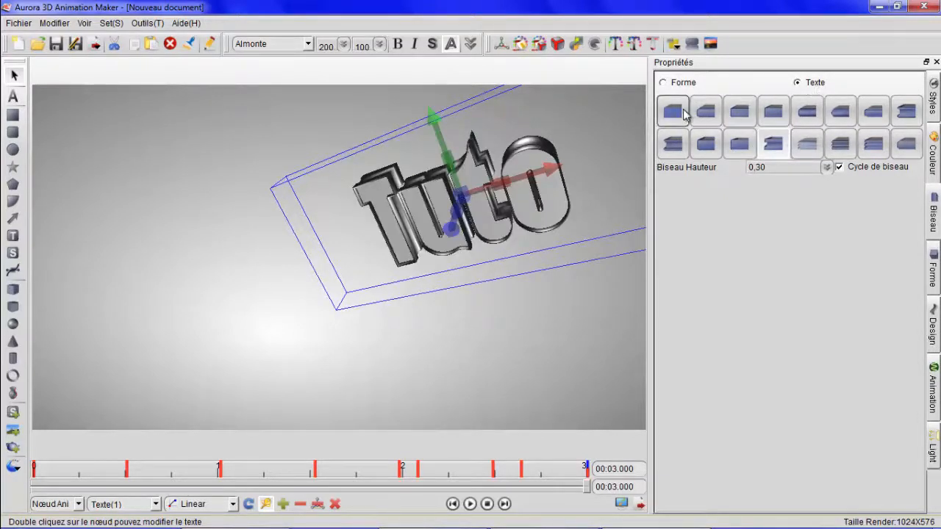
Try other second-row bevel profiles on the "Tuto" text and return to the fourth one
click(674, 144)
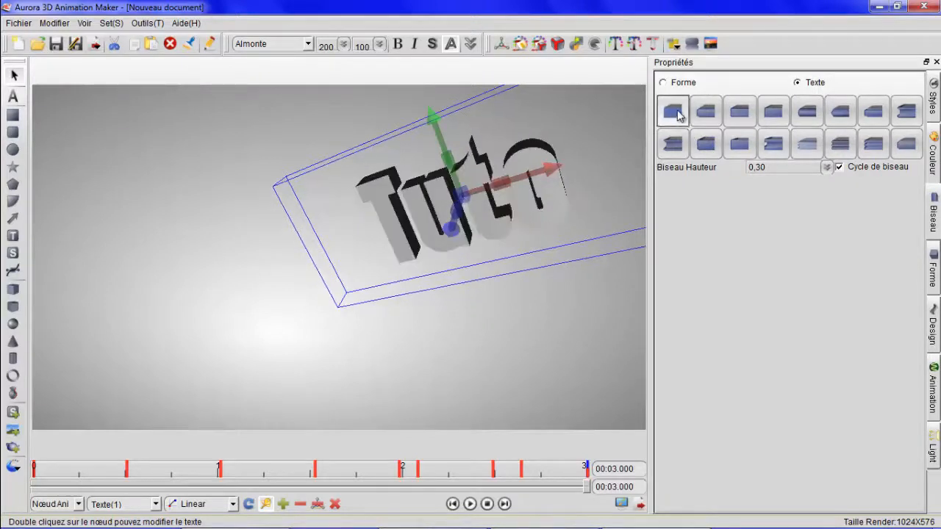
click(705, 144)
click(740, 145)
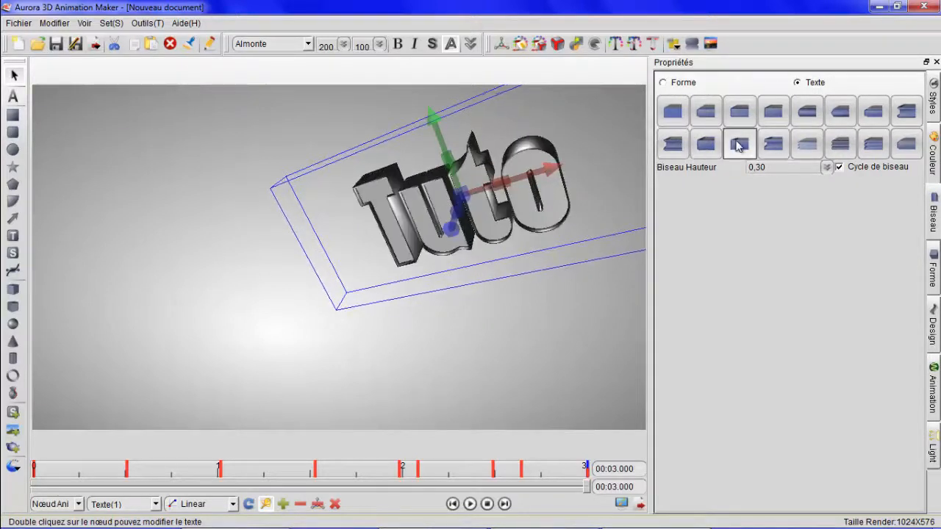
click(808, 145)
click(840, 145)
click(873, 147)
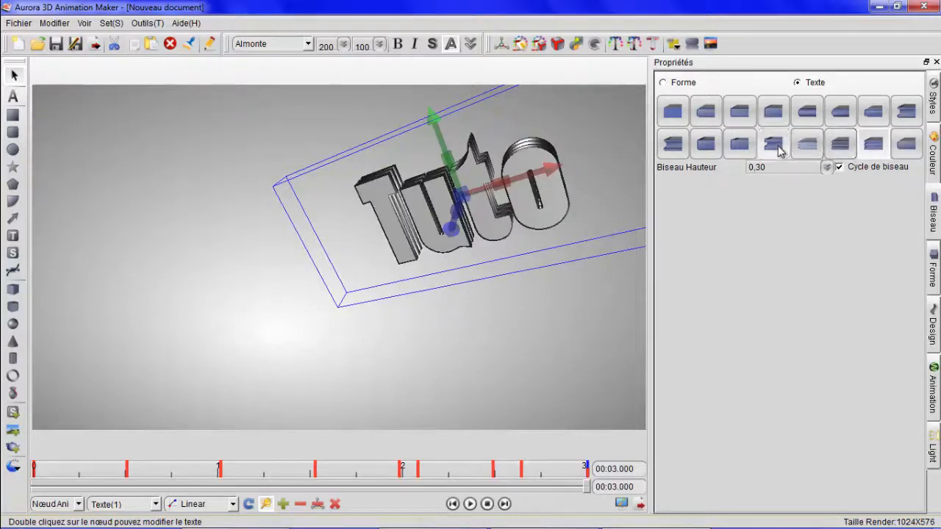
click(739, 147)
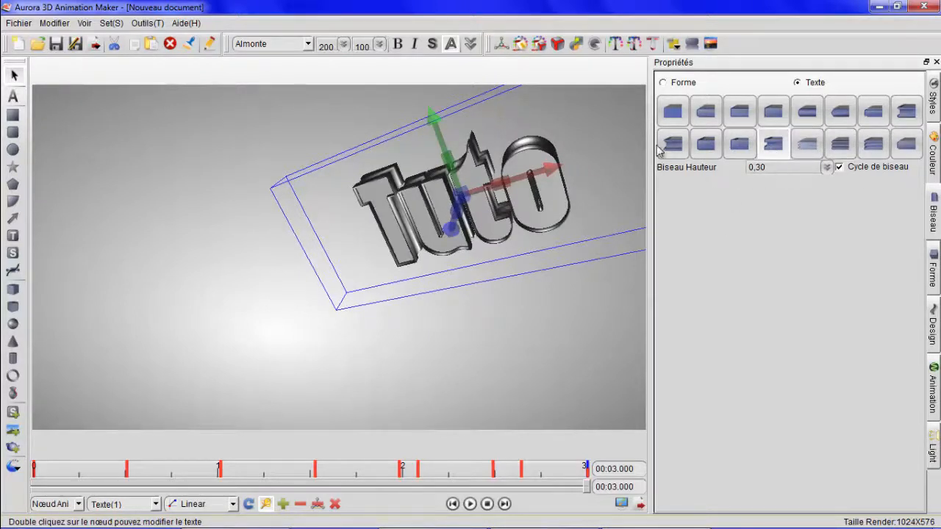
Colour the front faces of the "Tuto" text bright green, RGB 0, 247, 12
click(934, 103)
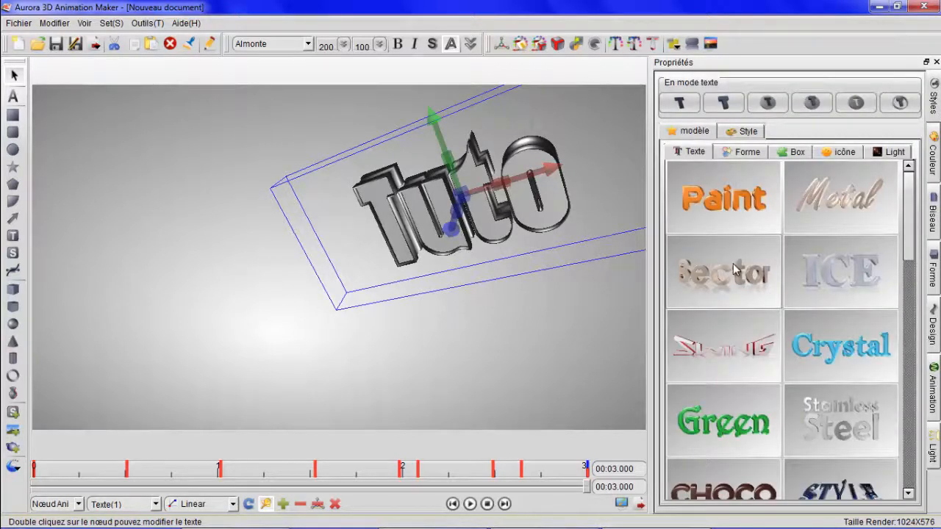
click(616, 45)
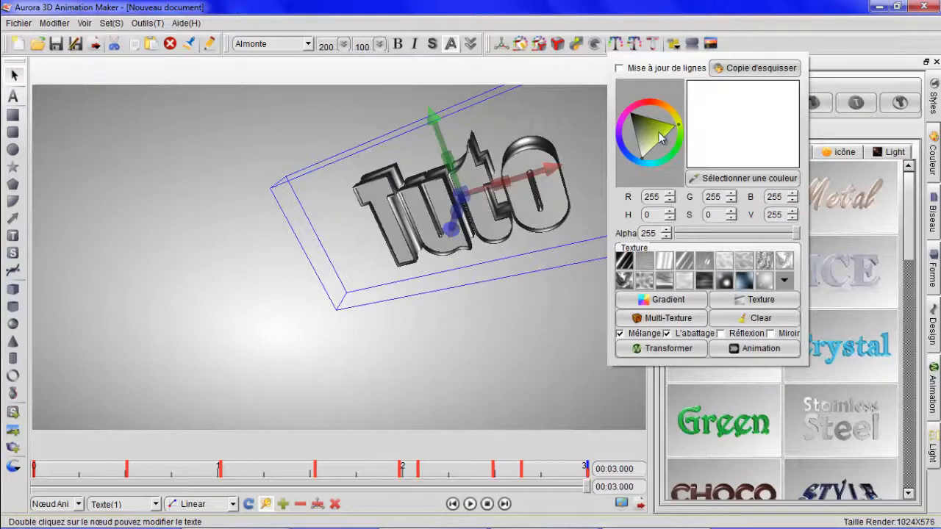
drag(659, 133, 682, 156)
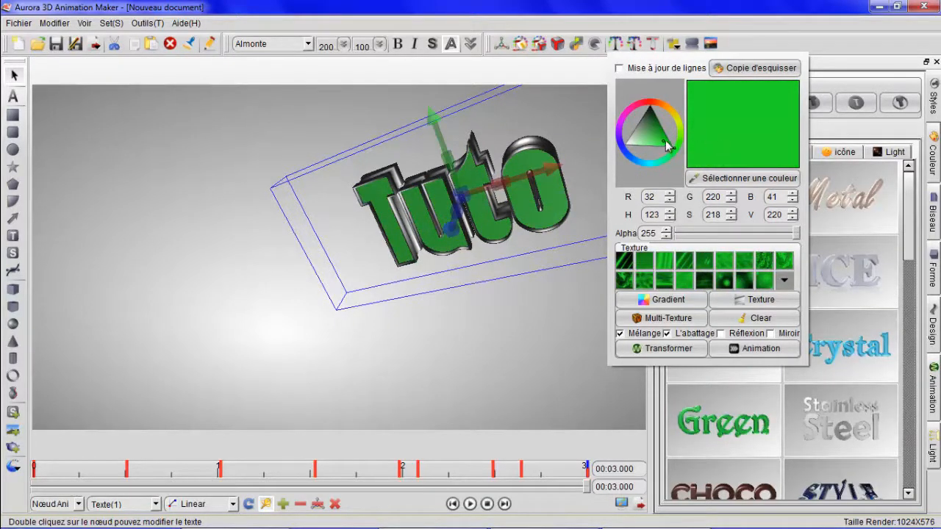
drag(661, 139, 672, 151)
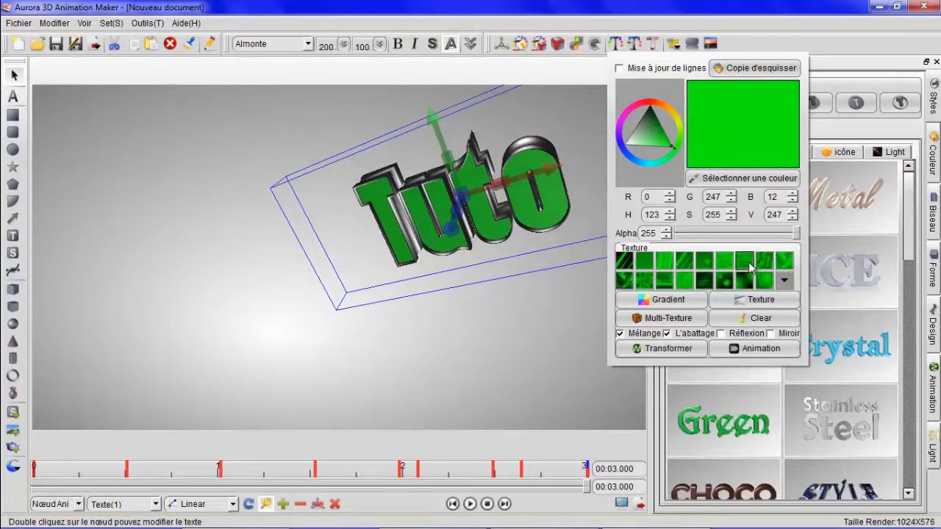
Compare several textures on the front of the "Tuto" text, apply the last gradient texture of the fifth row, and deselect the text
click(785, 281)
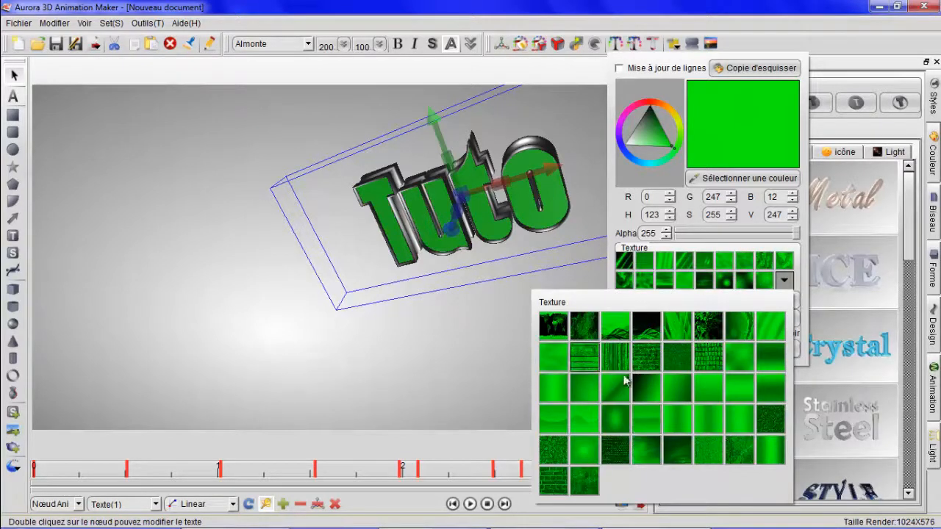
click(772, 389)
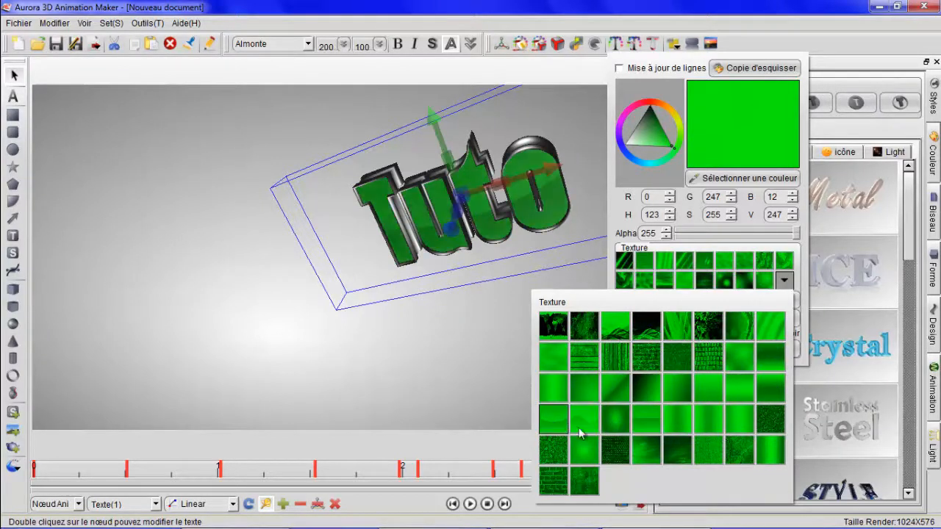
click(560, 483)
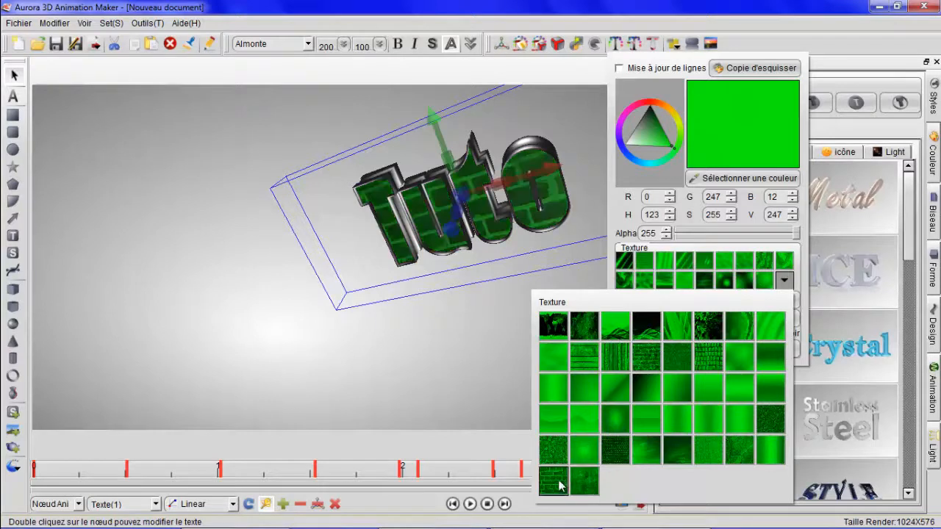
click(691, 459)
click(765, 455)
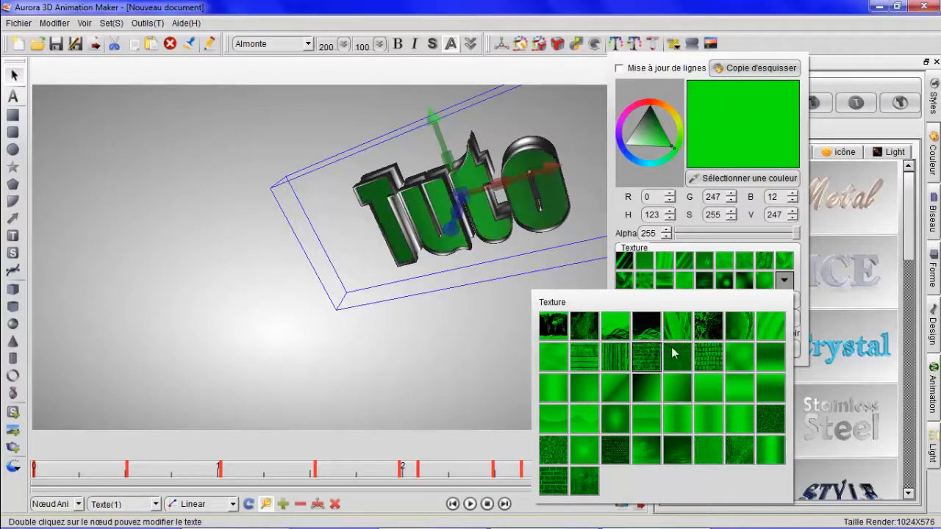
click(612, 423)
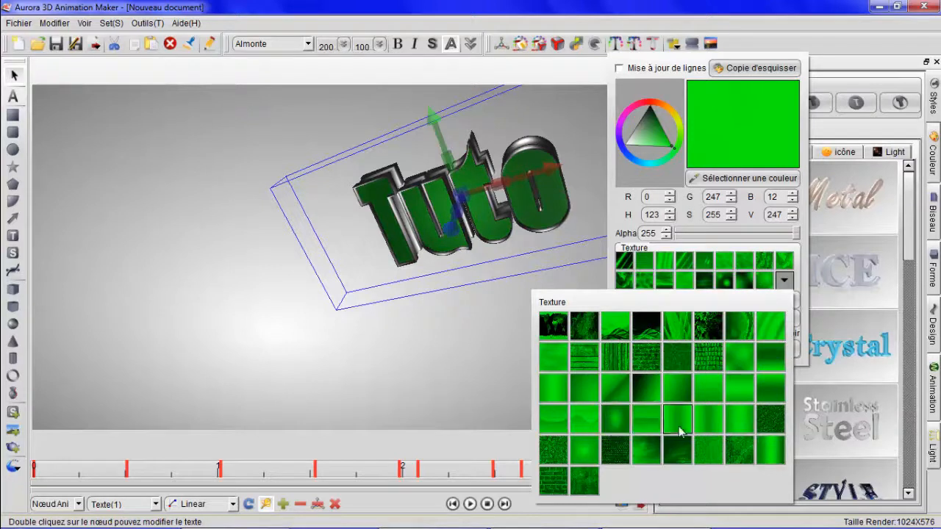
click(680, 394)
click(646, 391)
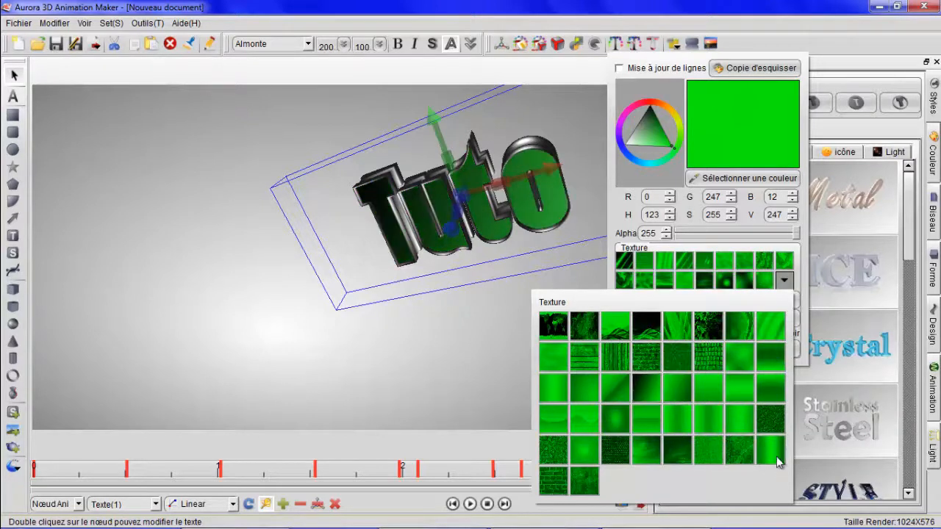
click(776, 460)
click(702, 242)
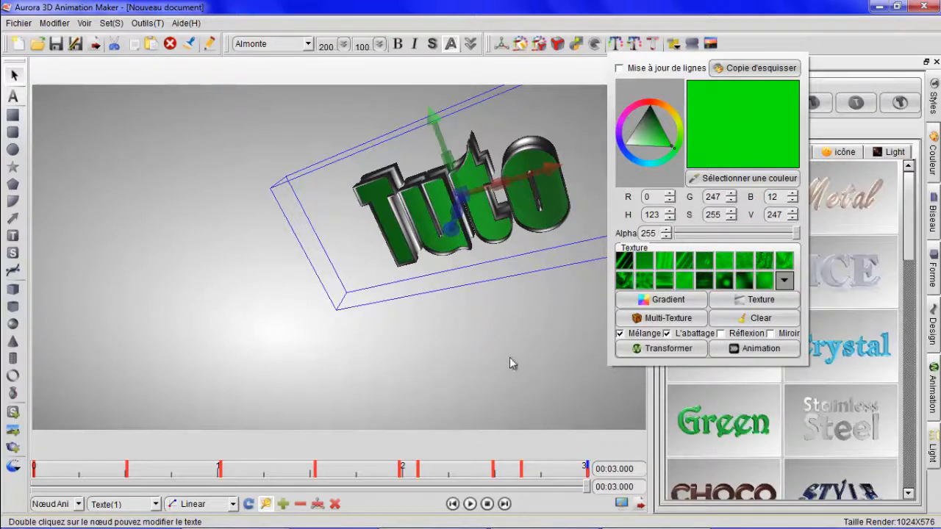
click(513, 397)
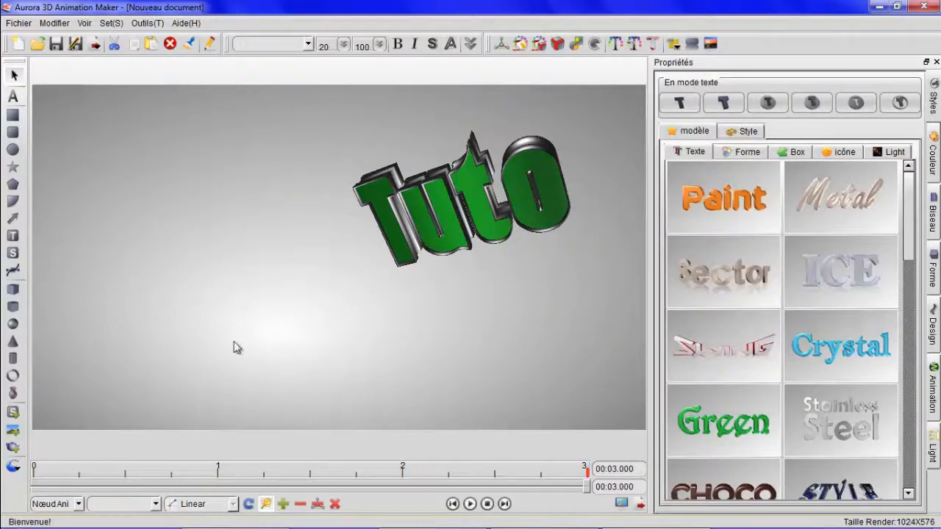
Try solid base colours such as orange and light blue for the scene background, and cancel the colour change
click(711, 45)
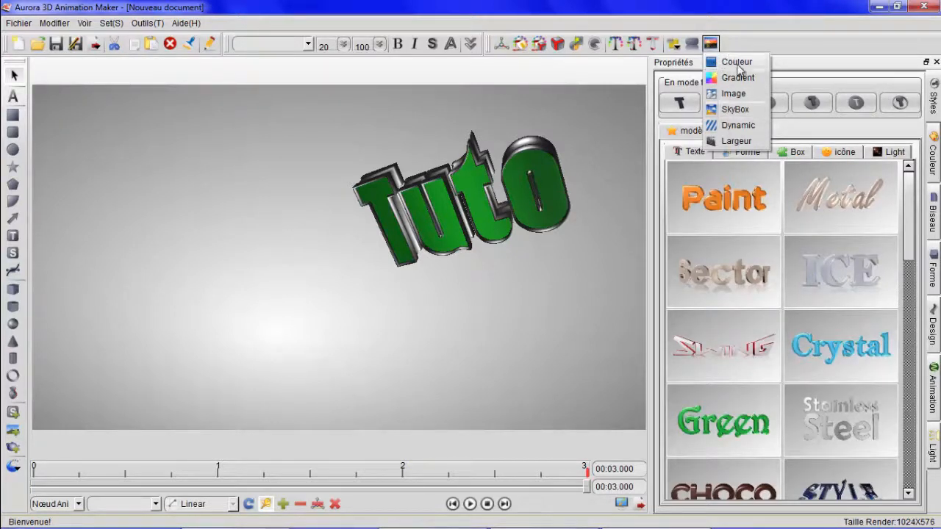
click(736, 63)
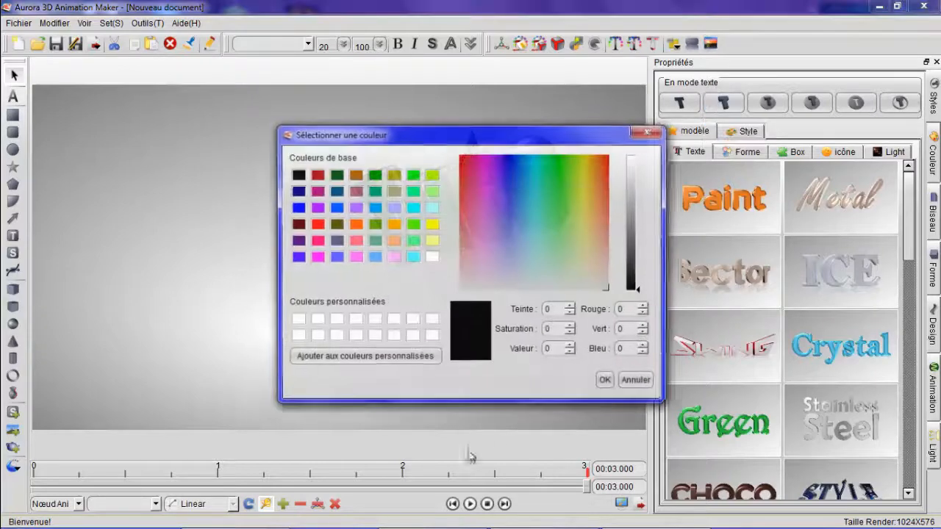
click(354, 224)
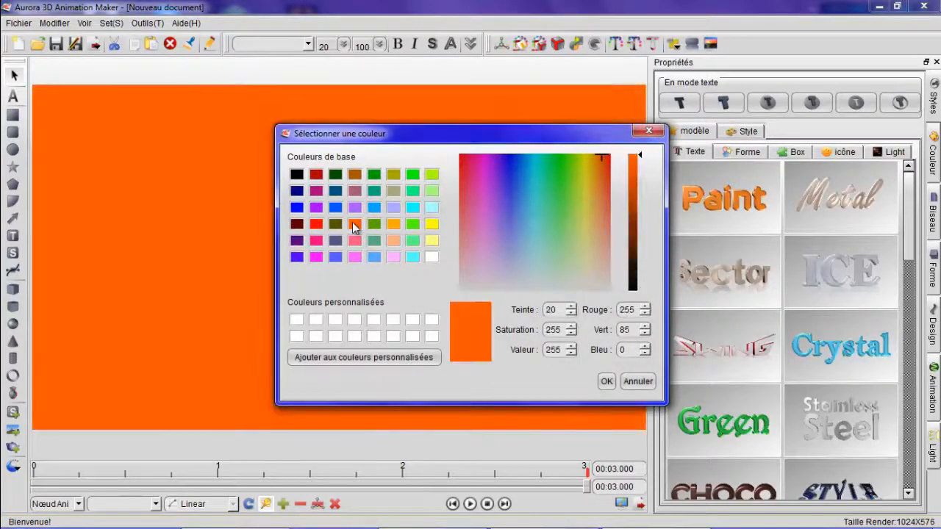
click(354, 242)
click(354, 256)
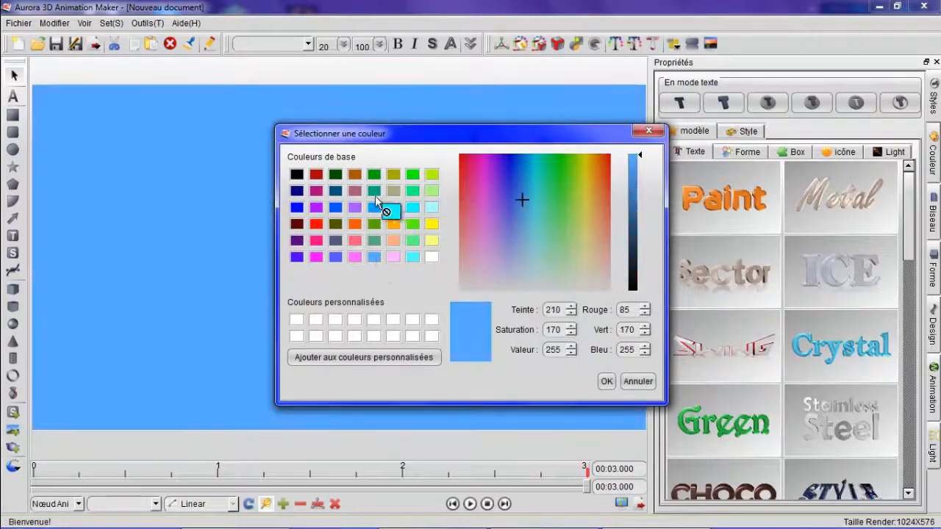
click(637, 381)
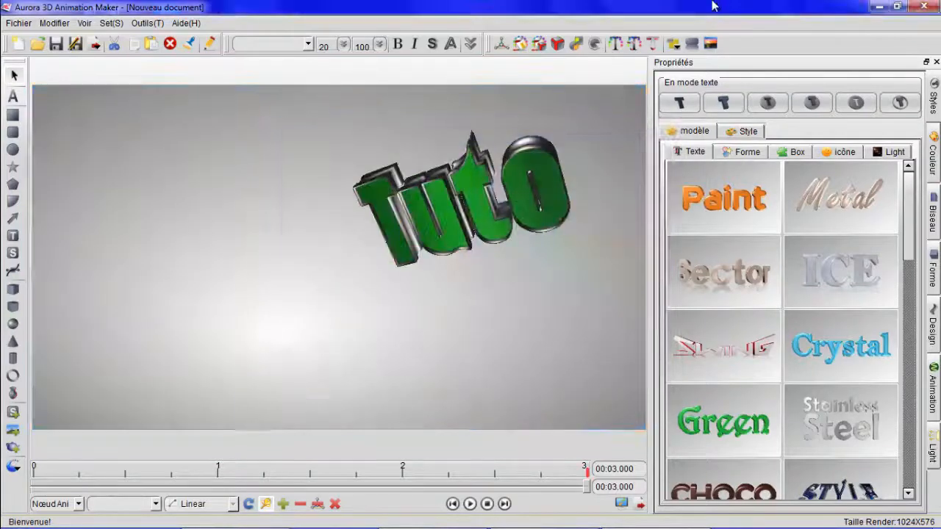
click(710, 45)
click(736, 79)
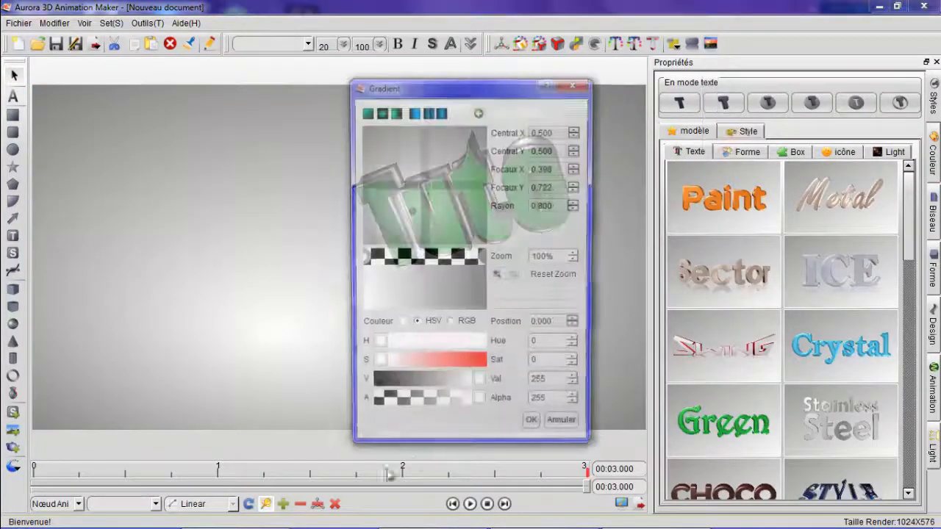
click(565, 428)
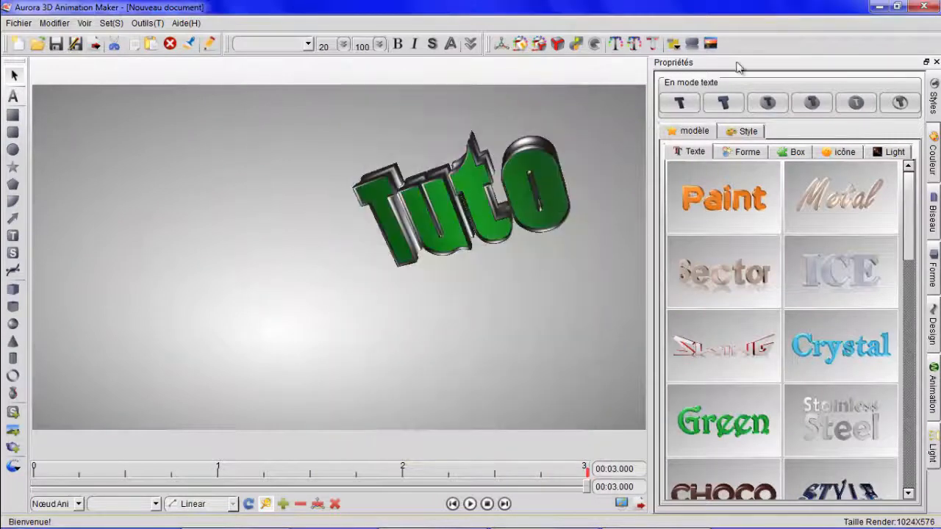
Set the scene background to the bkimage2 image
click(711, 44)
click(735, 94)
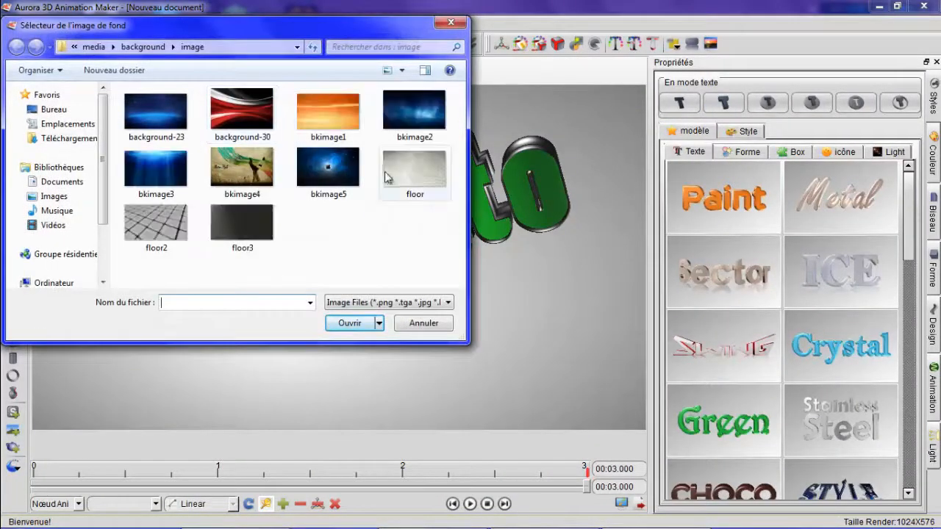
click(399, 130)
click(351, 325)
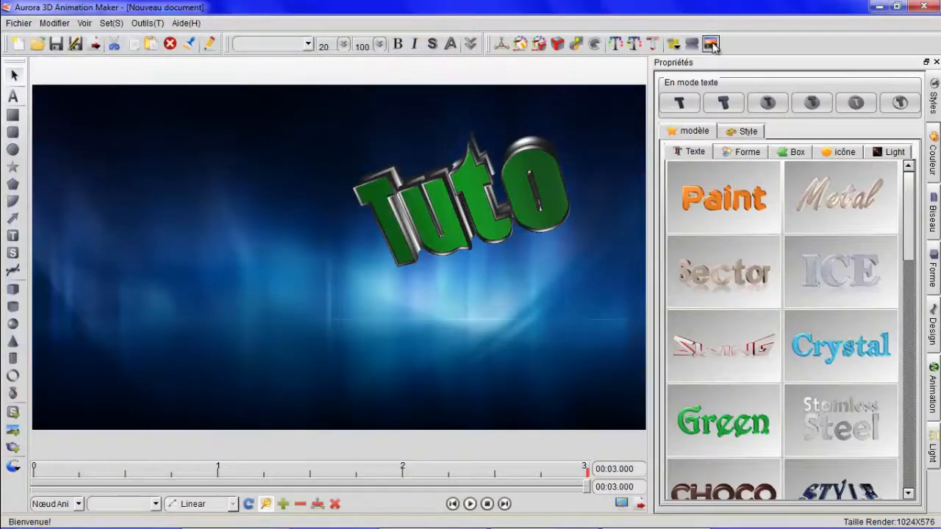
click(710, 45)
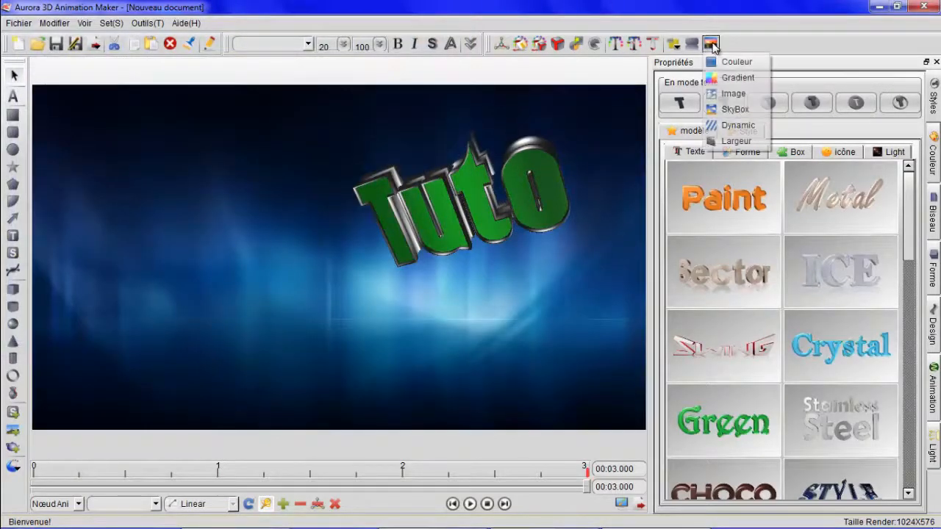
click(734, 110)
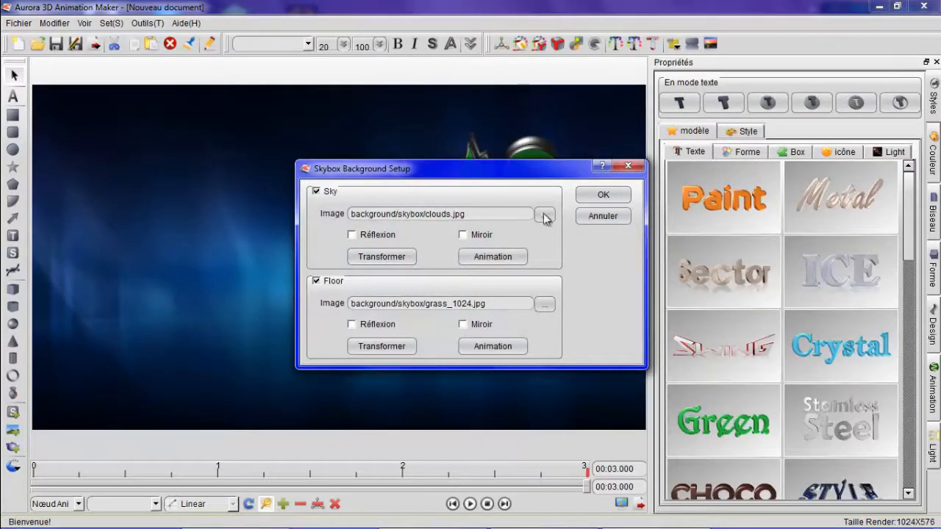
click(545, 217)
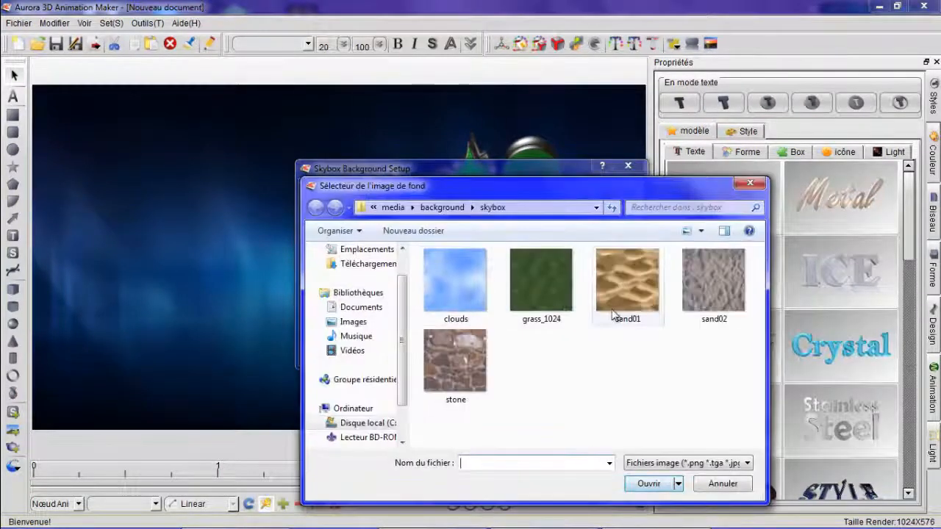
click(537, 280)
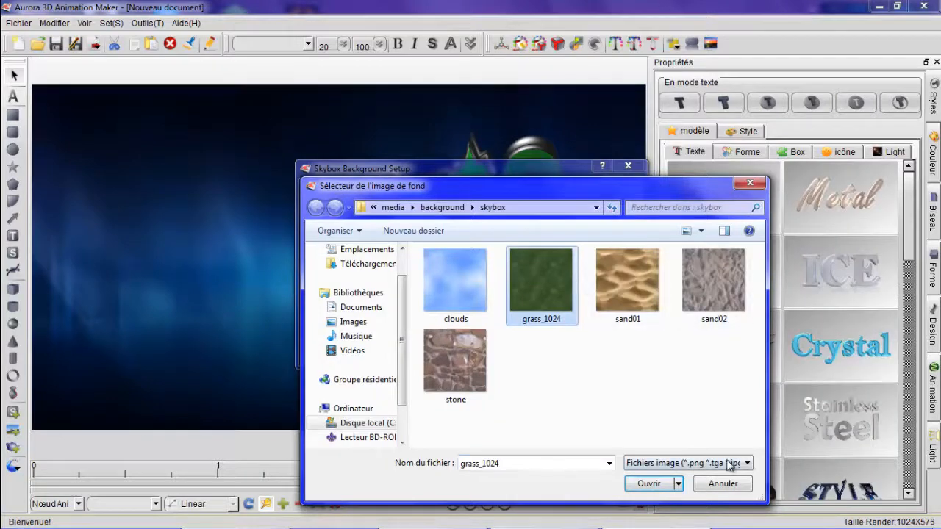
click(718, 483)
click(628, 166)
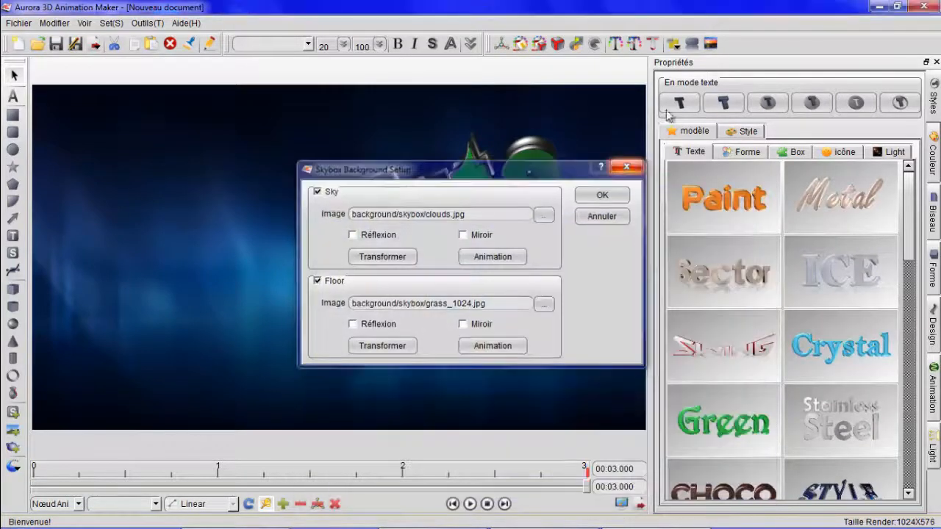
Give the scene a dynamic background that uses the scrollimage_moon image as its first texture
click(710, 44)
click(731, 125)
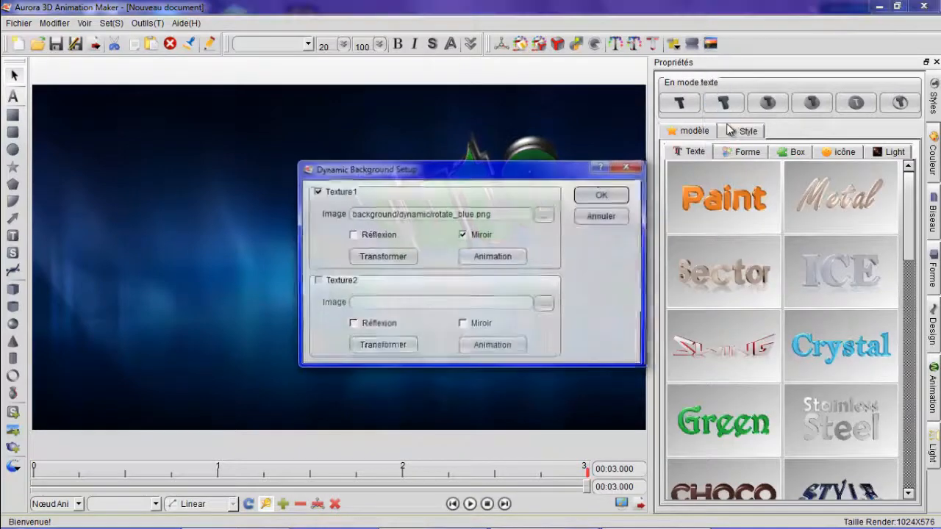
click(544, 216)
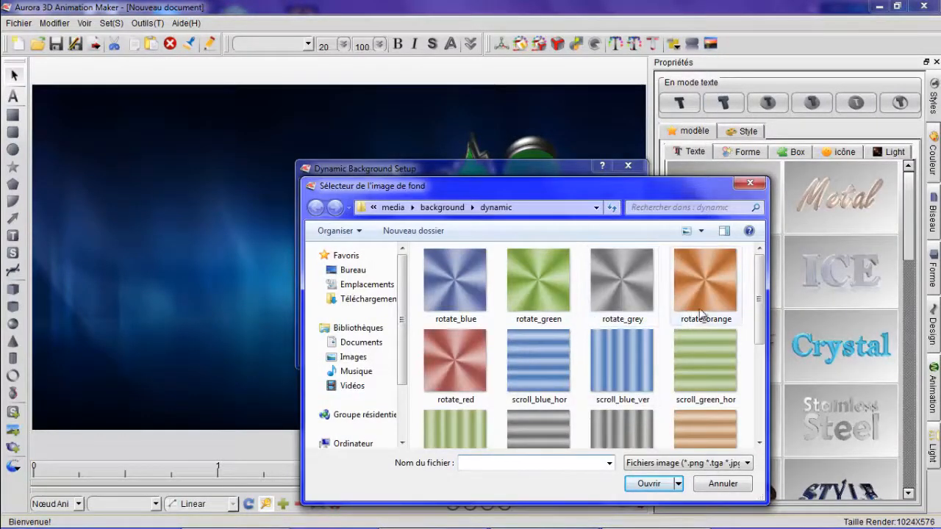
drag(759, 327, 772, 415)
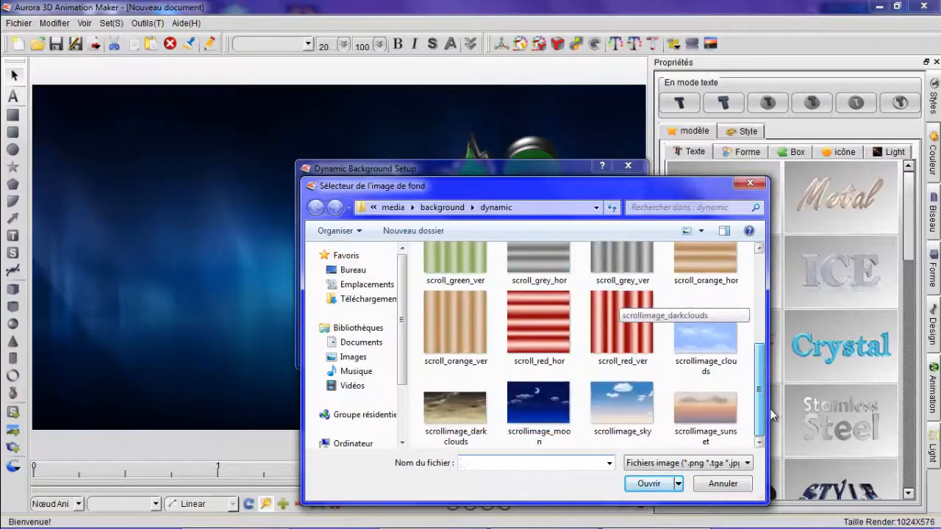
click(538, 408)
click(648, 485)
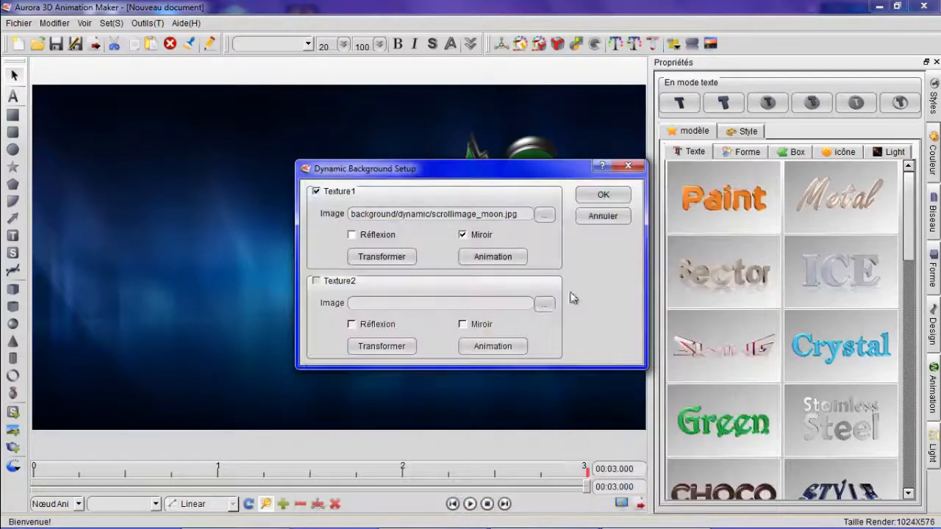
click(593, 200)
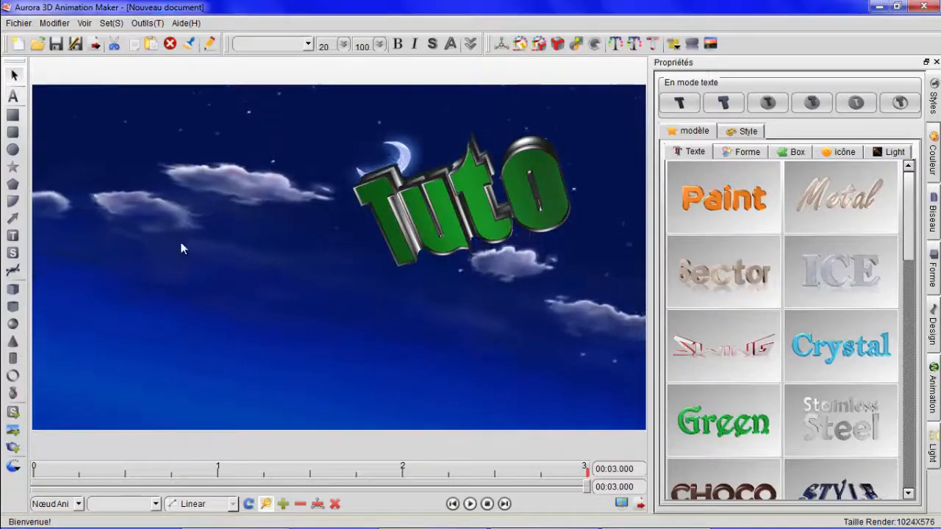
Replace the scene background with the bkimage3 image
click(709, 43)
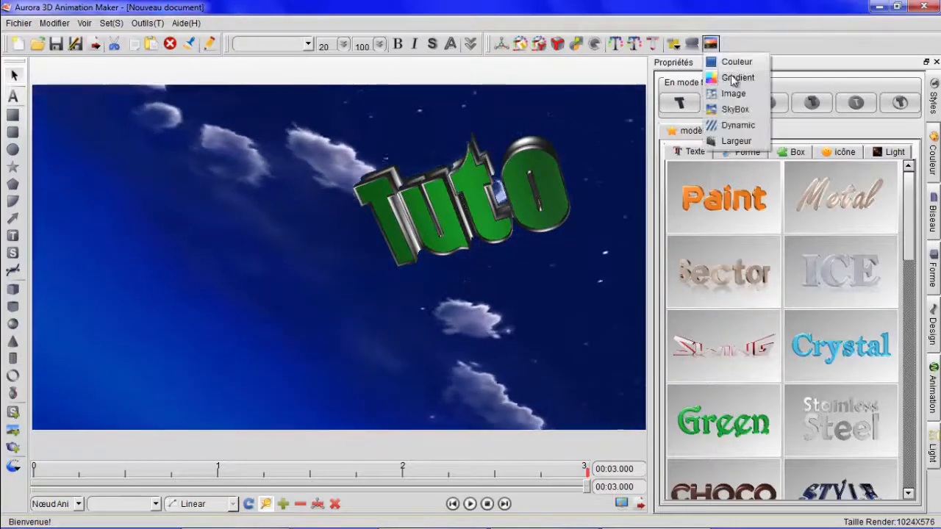
click(729, 94)
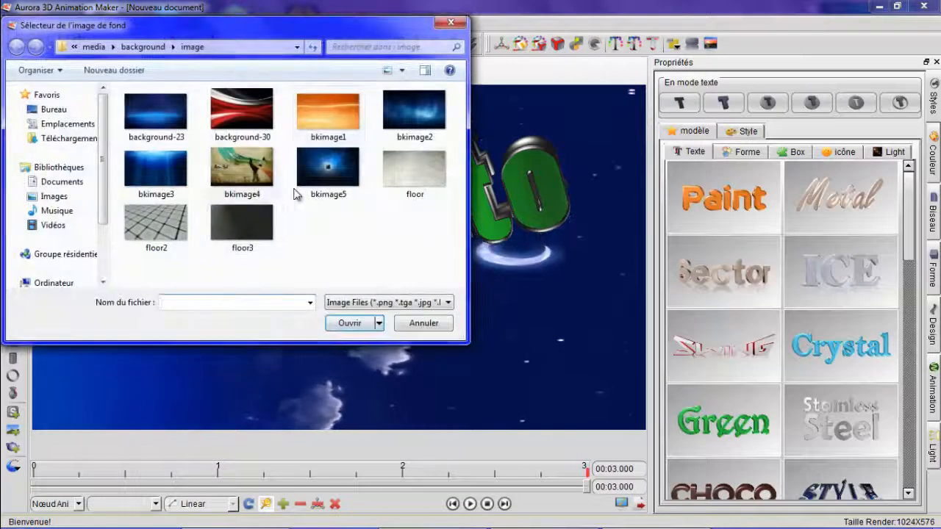
click(430, 116)
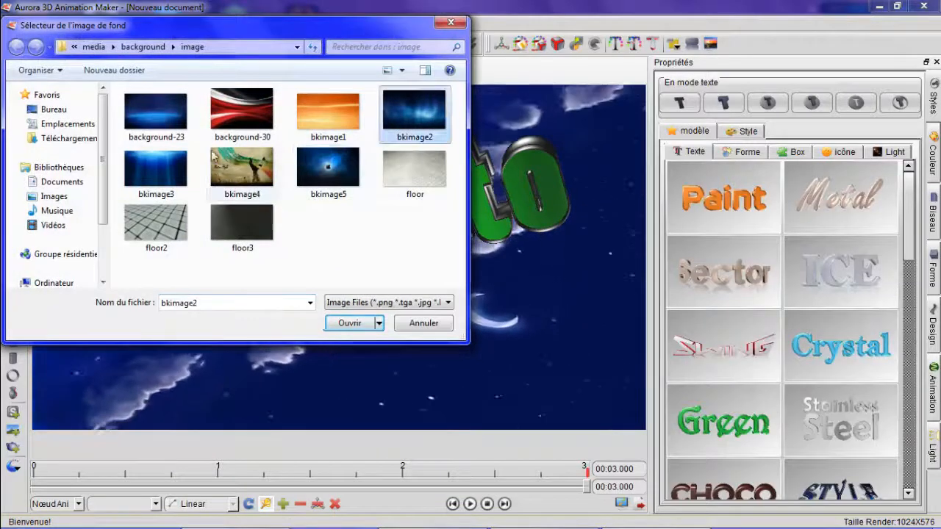
click(176, 180)
click(367, 325)
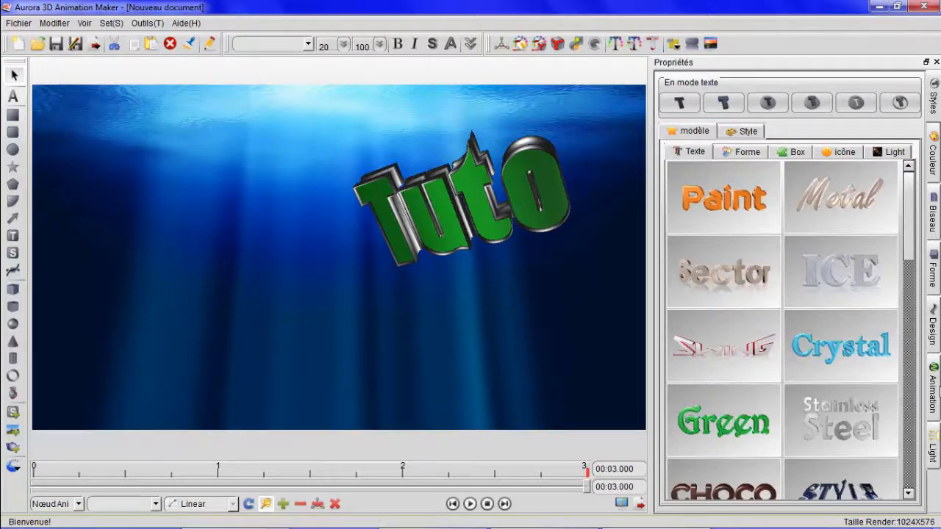
Enable Light Animation on the "Tuto" text with the per-letter Swing style and preview it
click(934, 390)
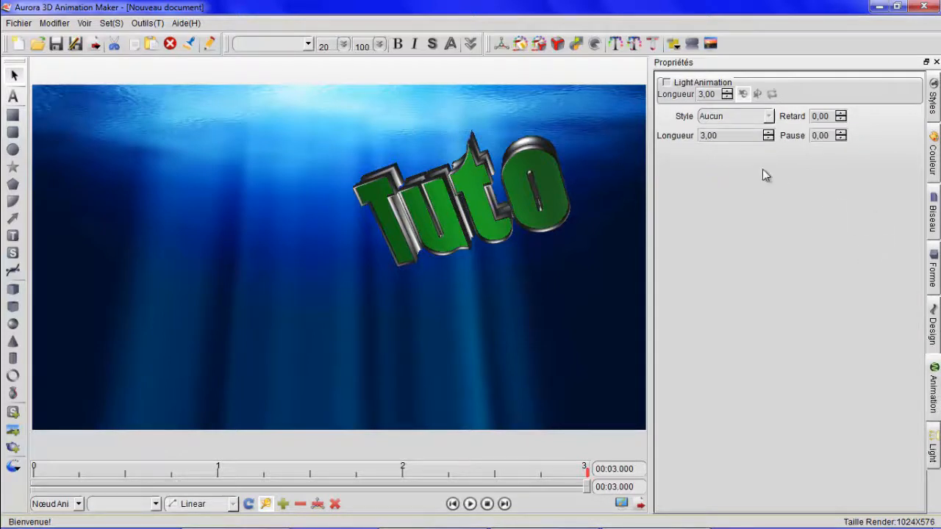
click(457, 199)
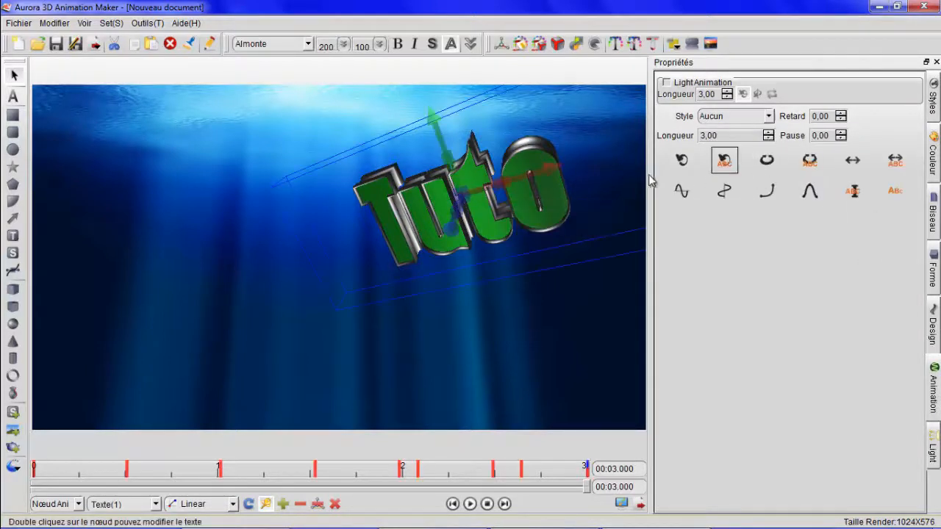
click(667, 83)
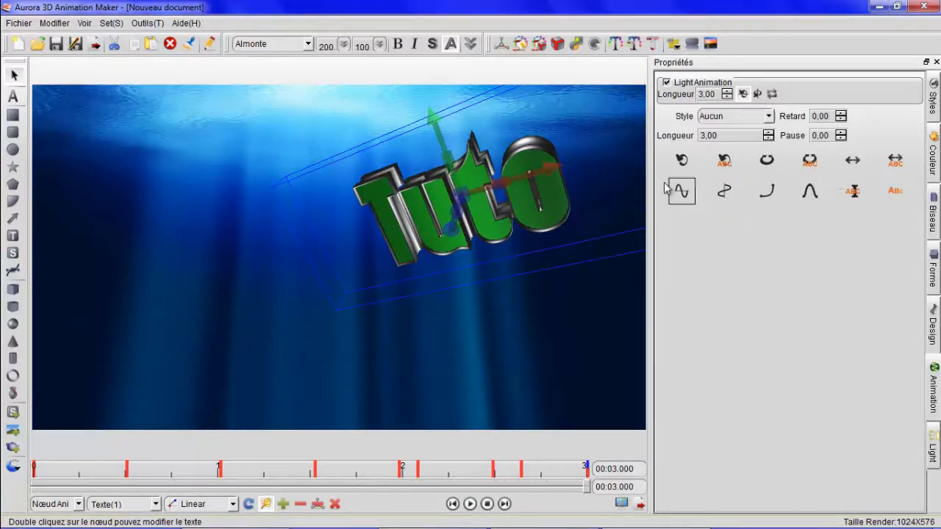
click(809, 164)
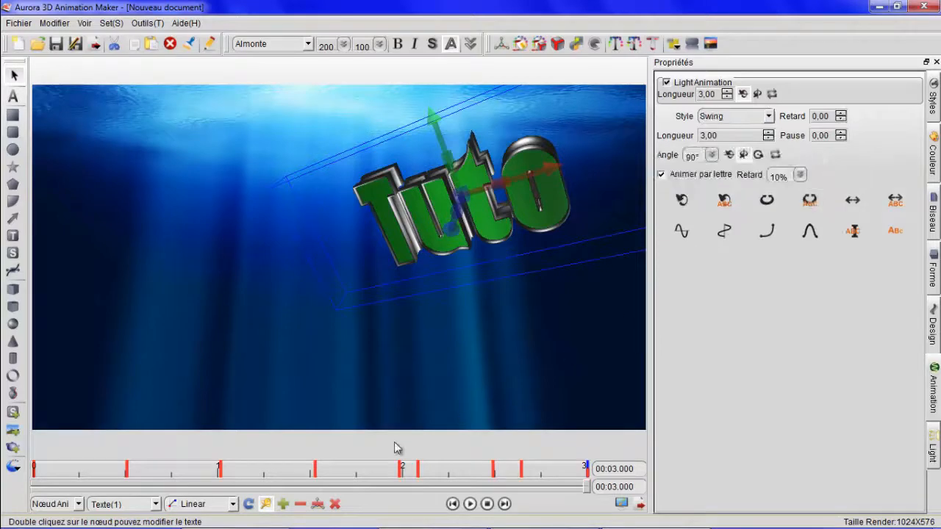
click(469, 504)
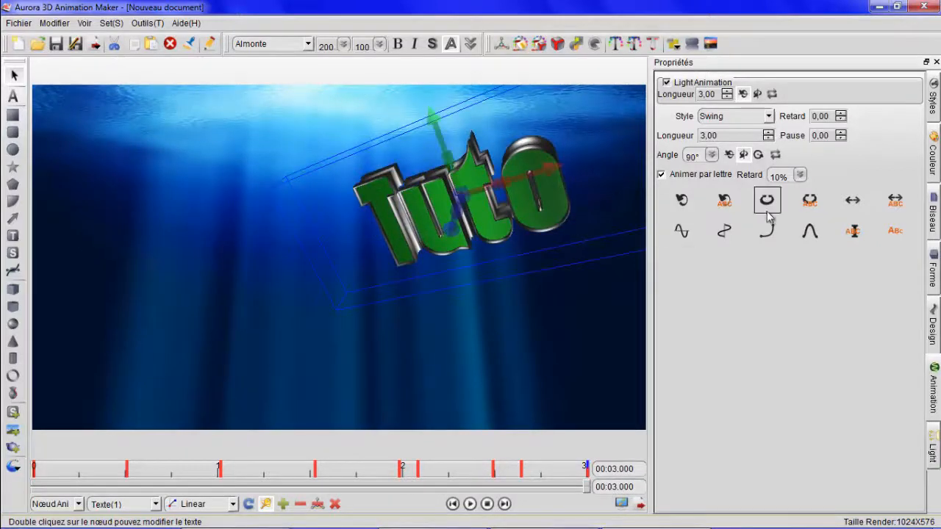
Try the Wave and Fade animation styles on the "Tuto" text, previewing each one
click(681, 231)
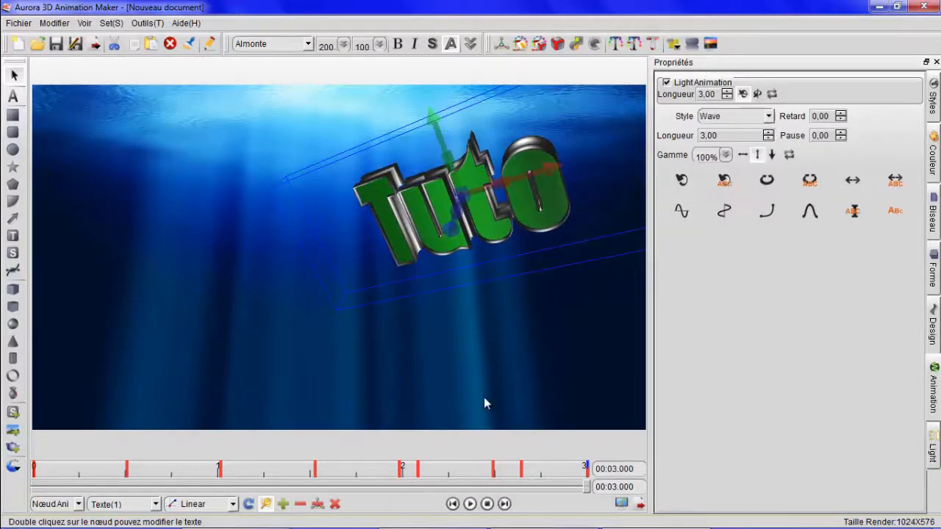
click(470, 504)
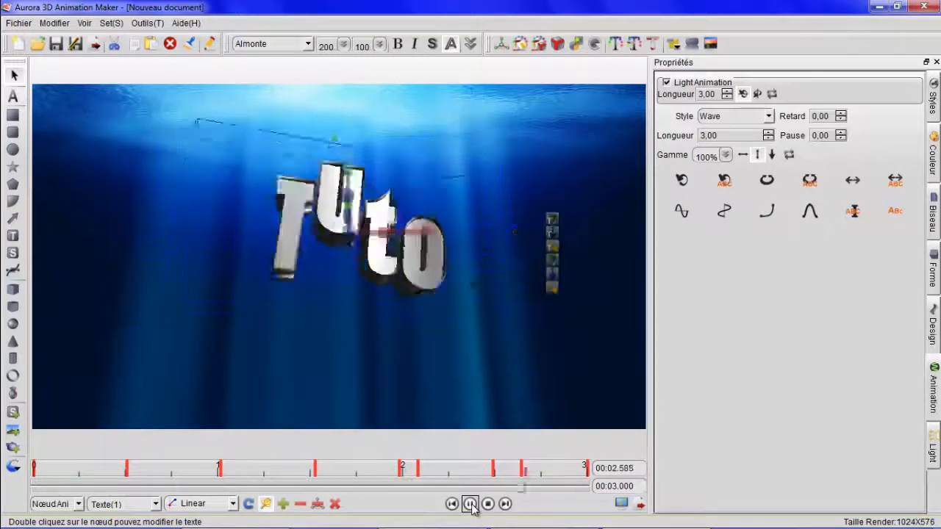
click(809, 219)
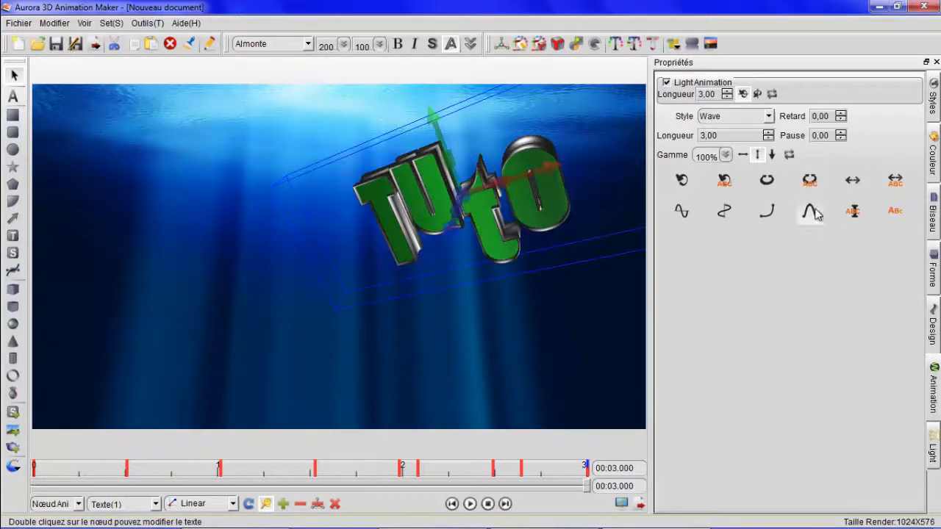
click(469, 504)
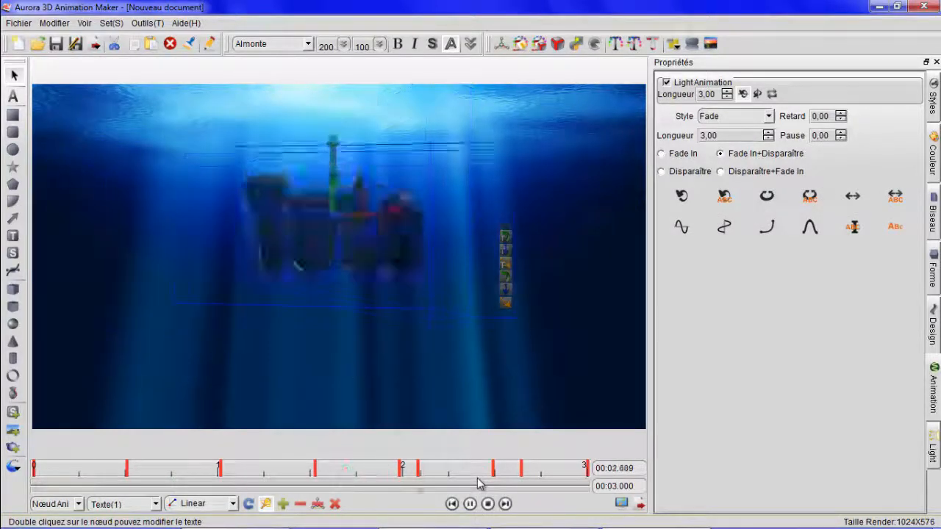
click(894, 230)
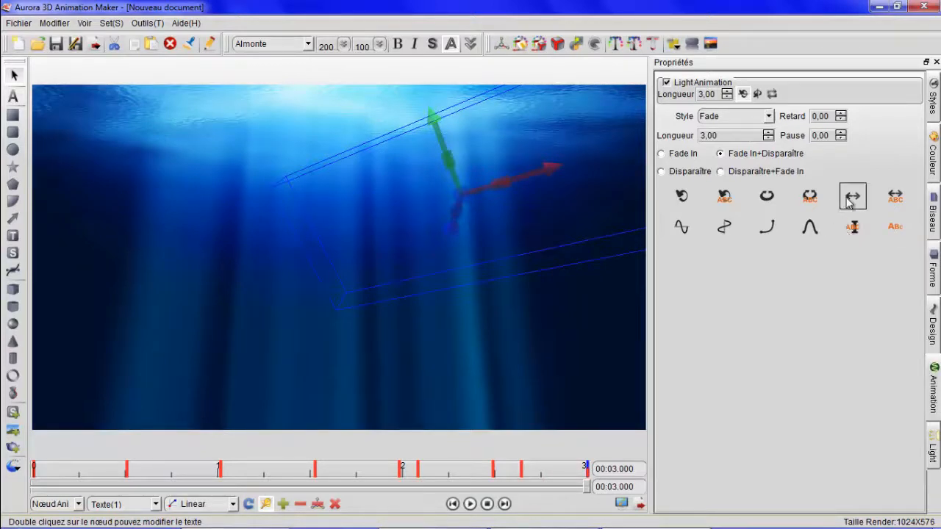
Animate the whole "Tuto" text with the Tourner style, preview it, and add a faded reflection at distance -7.87
click(683, 197)
click(470, 505)
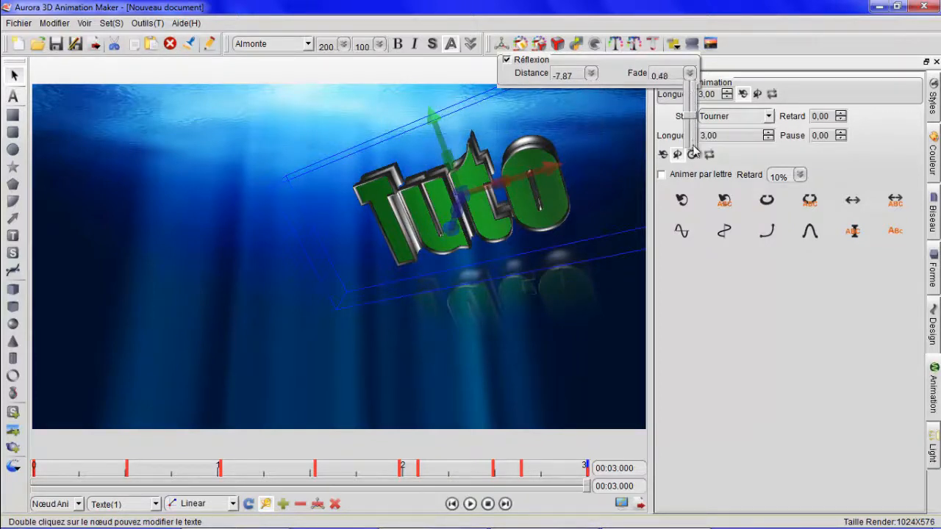
click(431, 351)
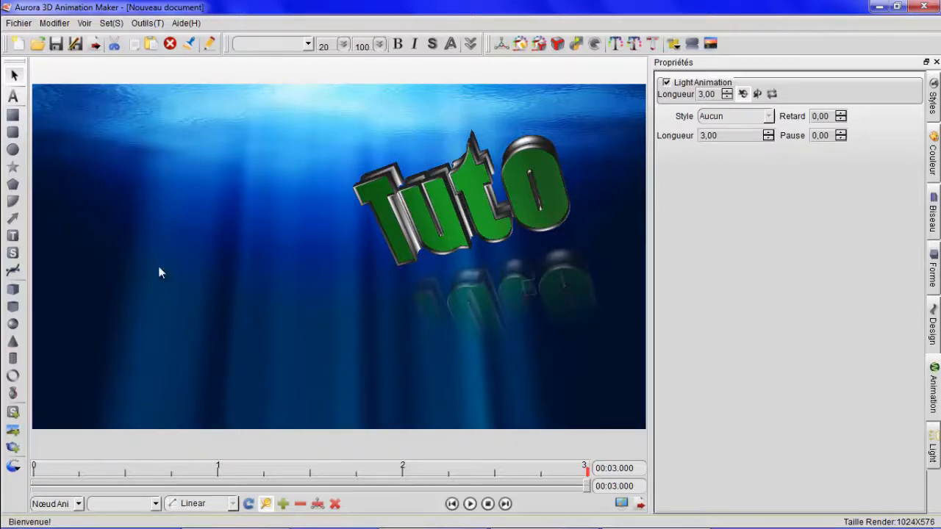
Try the "Dim. de particules" effect in the scene and remove it
click(15, 471)
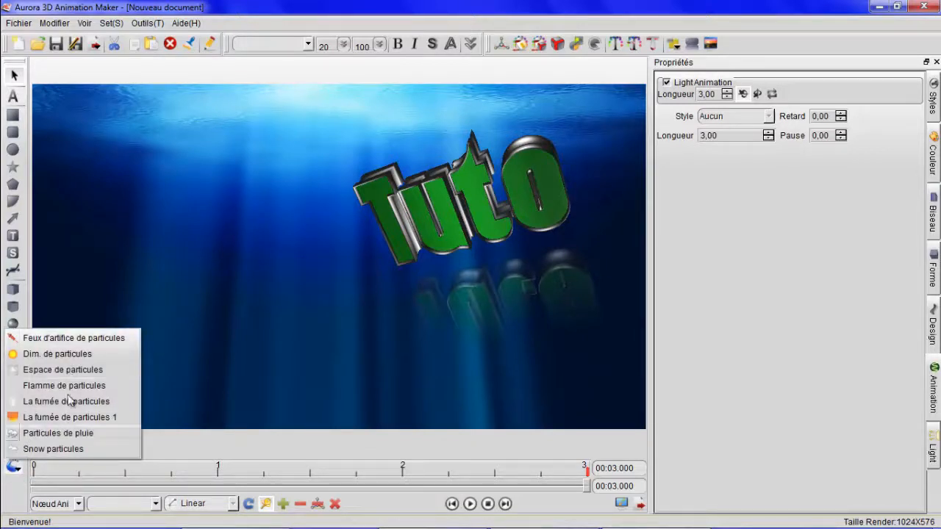
click(59, 354)
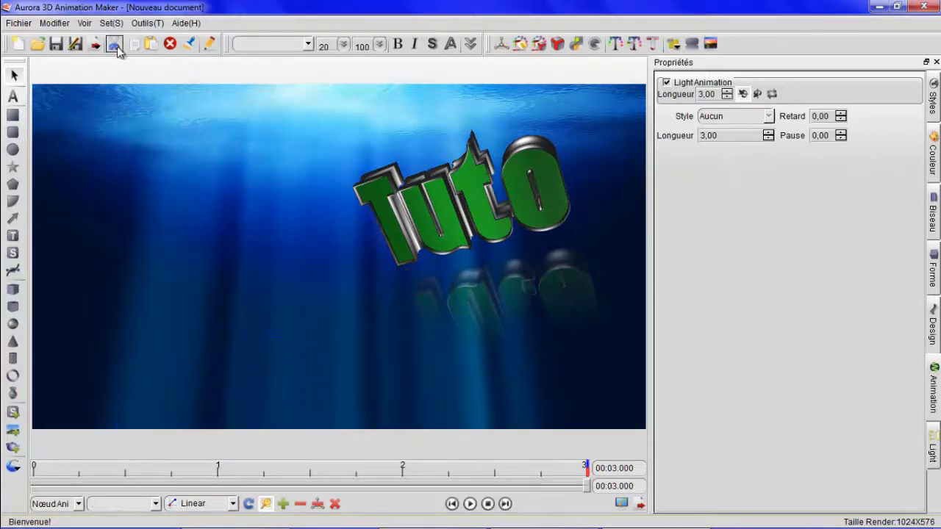
Add an "Espace de particules" effect and move it over the last letters of the "Tuto" text
click(13, 465)
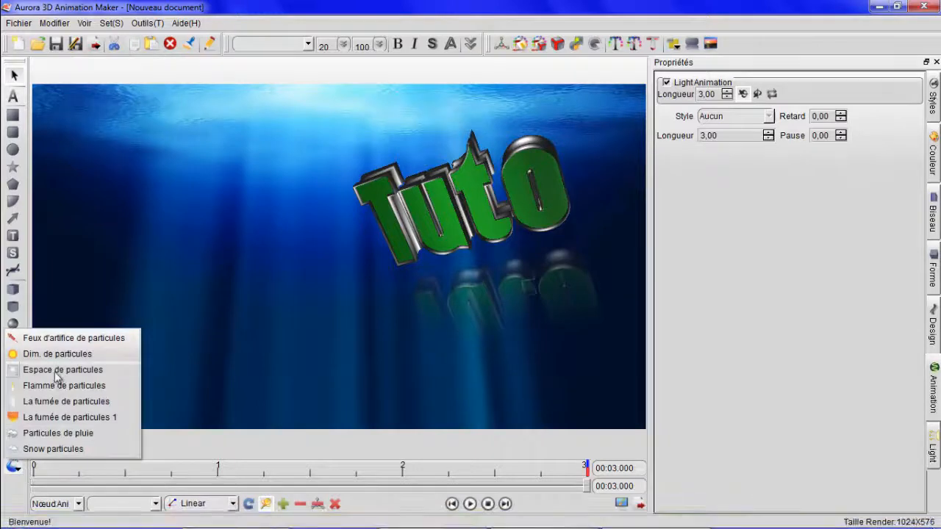
click(57, 371)
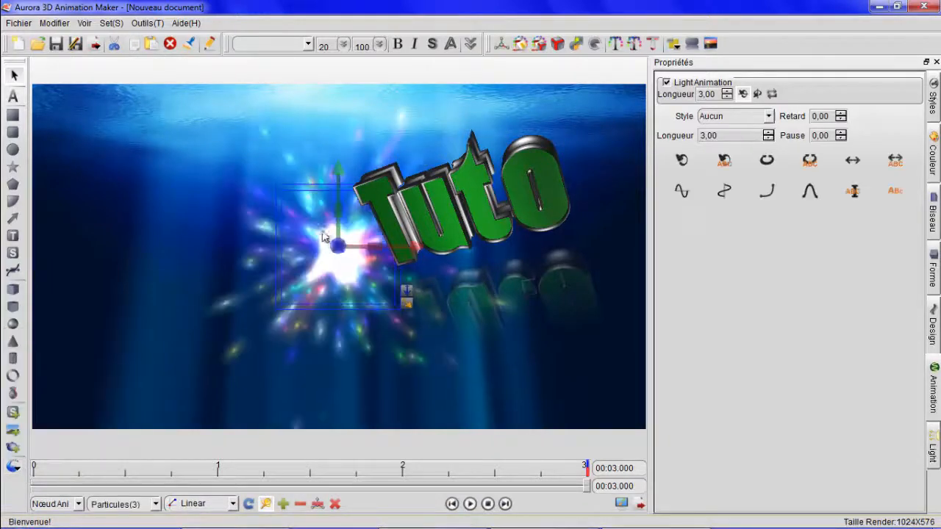
drag(443, 203, 493, 203)
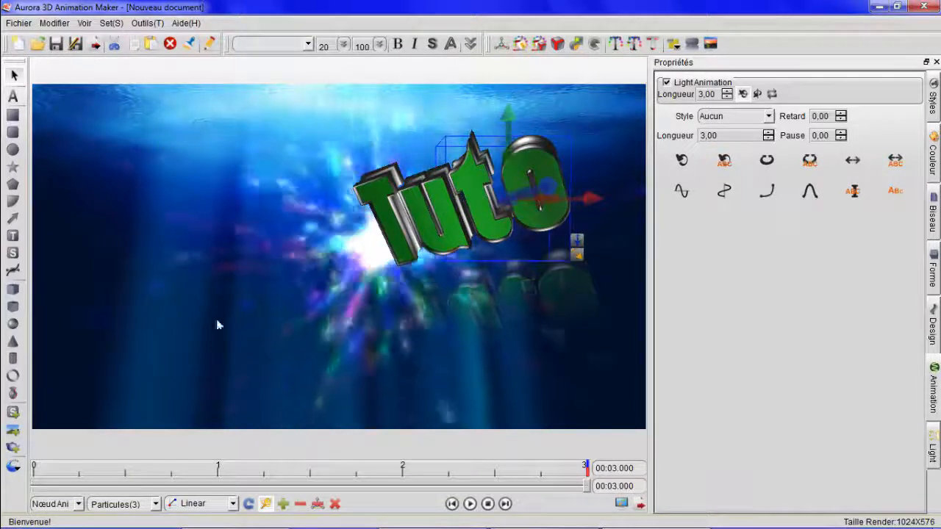
Add a "La fumée de particules" effect and move it to the empty upper-left area of the scene
click(16, 470)
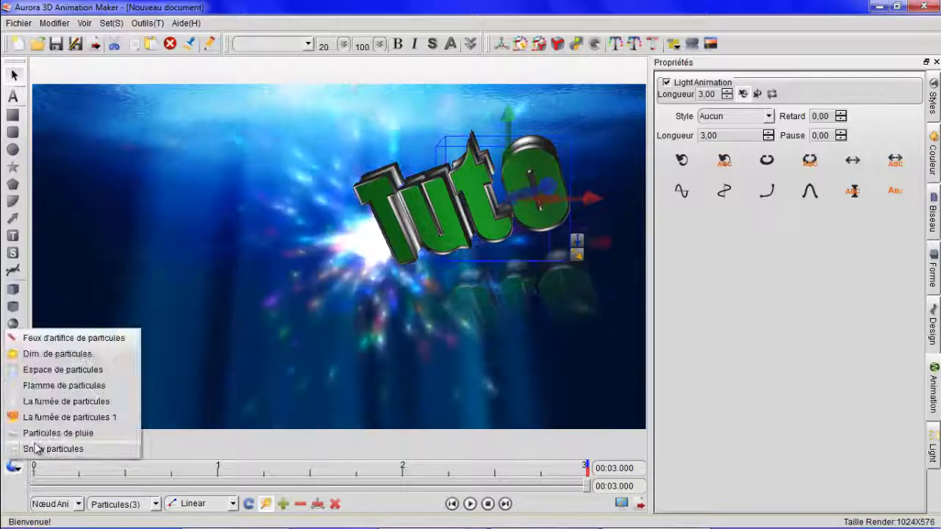
click(47, 400)
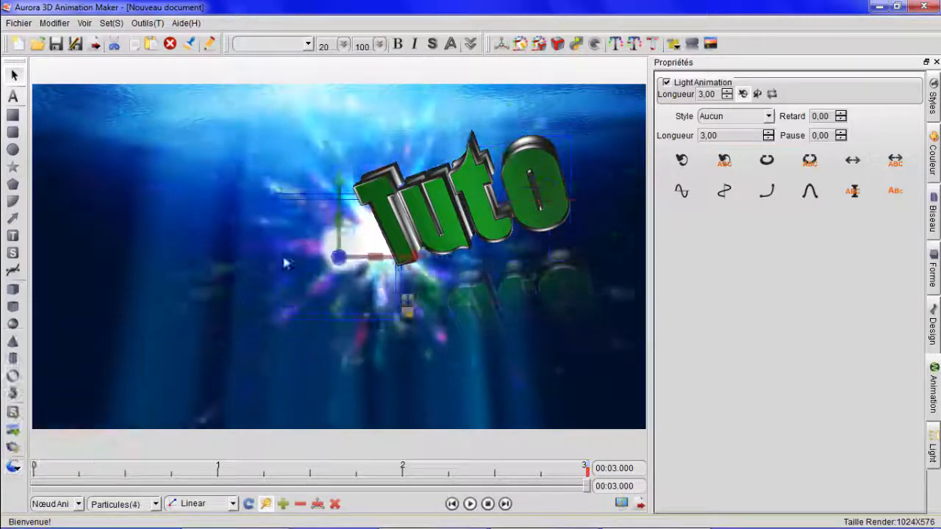
drag(285, 258, 108, 233)
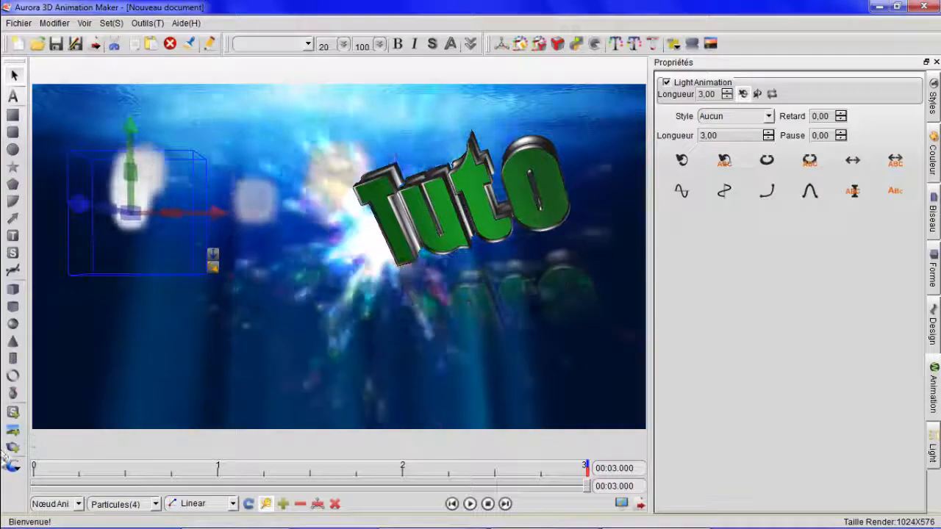
Add a "Feux d'artifice de particules" effect and place it in the lower half of the scene, below and left of the "Tuto" text
click(13, 430)
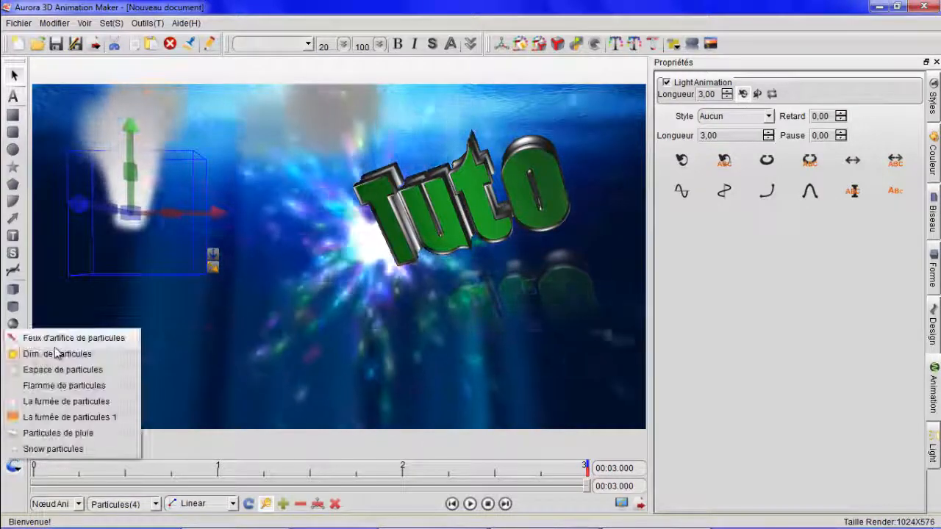
click(68, 345)
drag(316, 262, 116, 342)
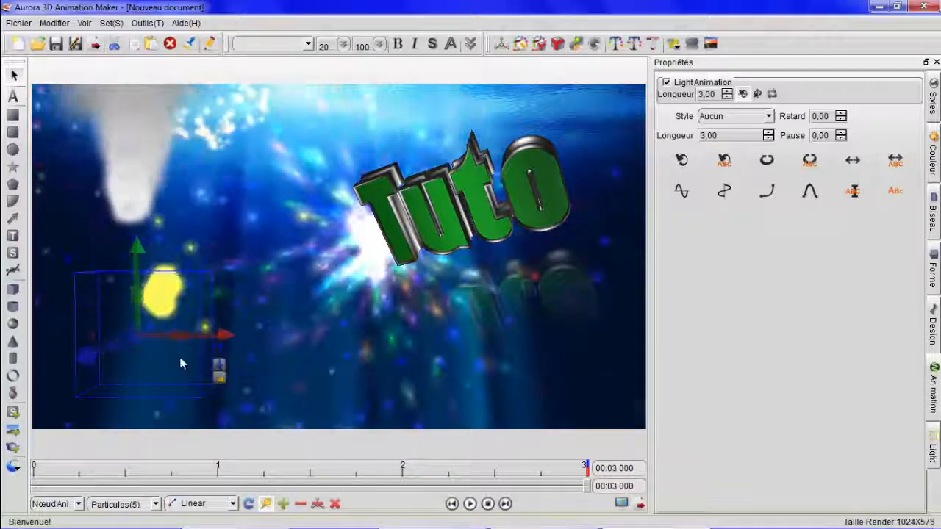
drag(211, 343, 375, 343)
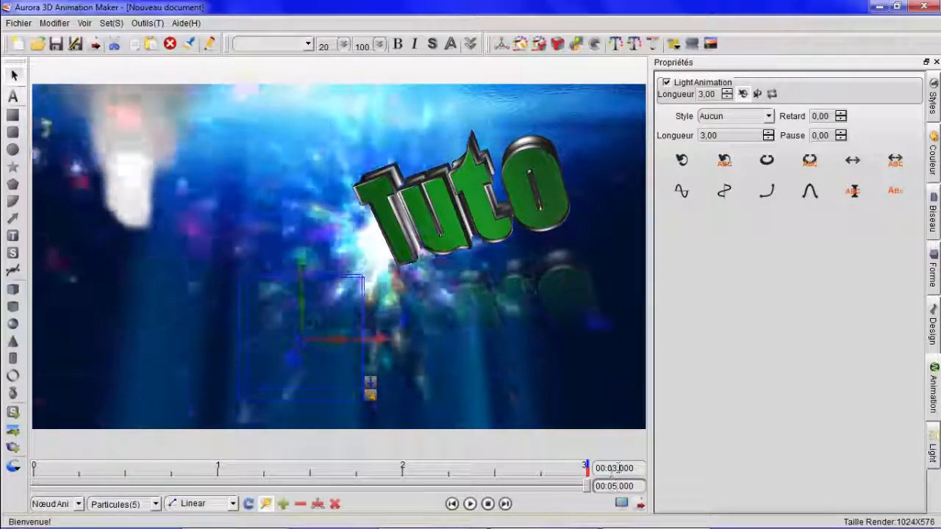
Extend the whole animation to a length of 00:05.000
click(619, 468)
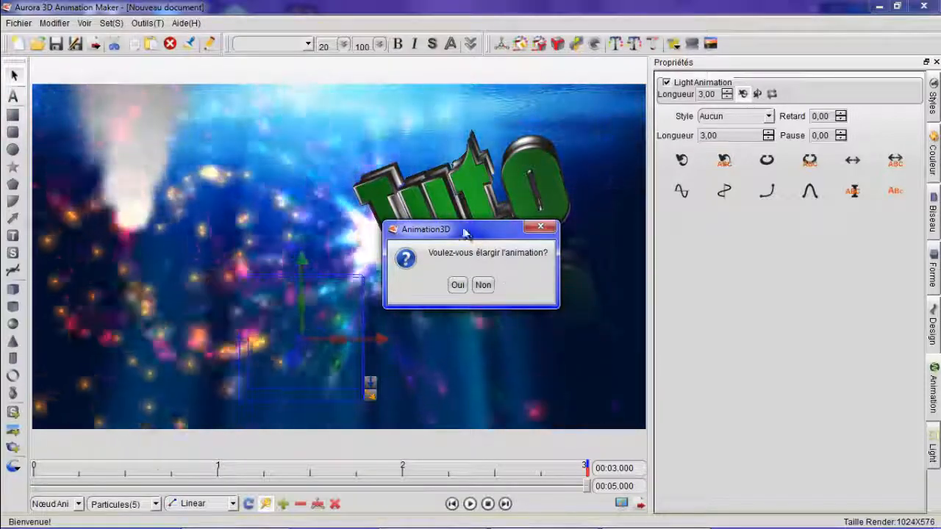
click(456, 286)
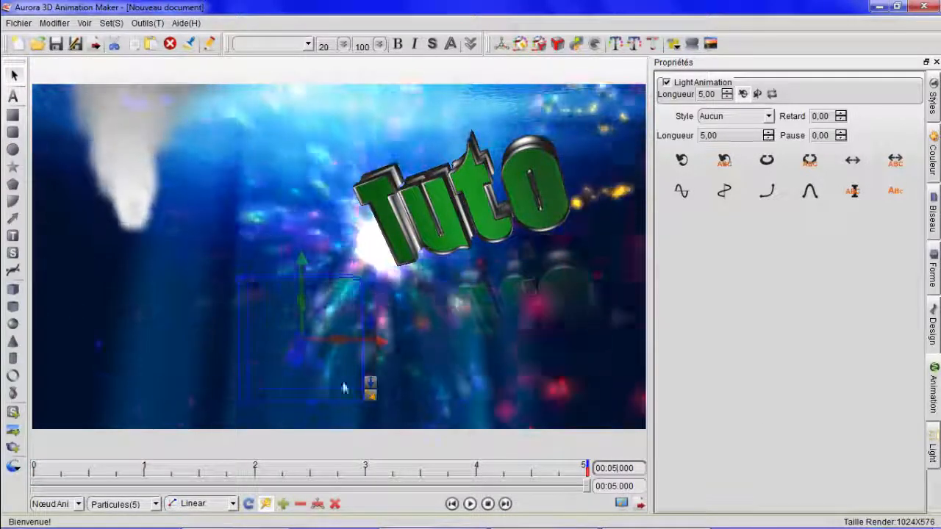
Add a new text object left of "Tuto" and change its wording to "cc tout le monde"
click(13, 95)
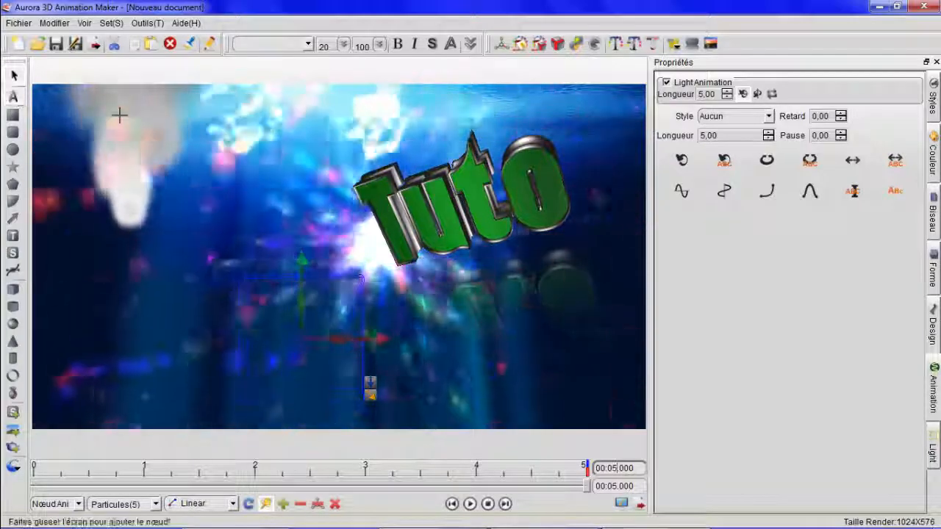
drag(87, 186, 322, 222)
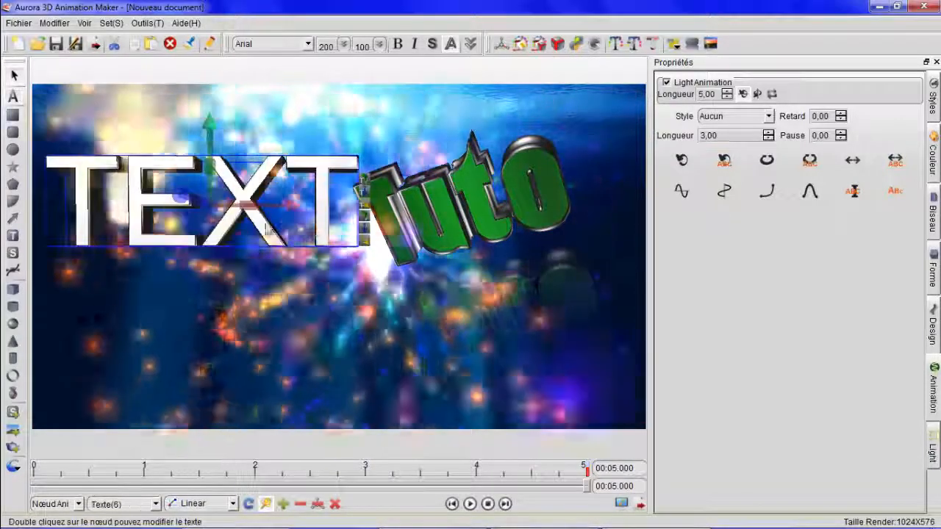
double_click(314, 224)
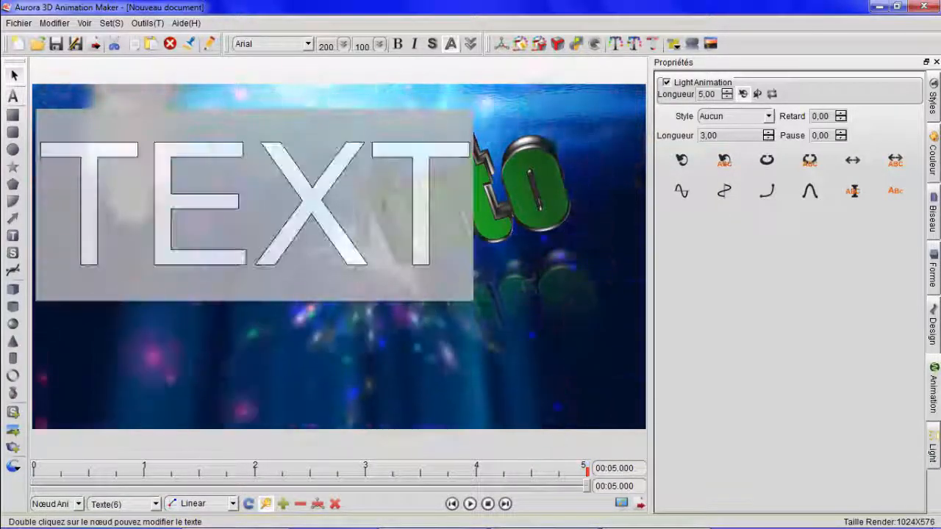
drag(465, 225, 3, 232)
text(cc t)
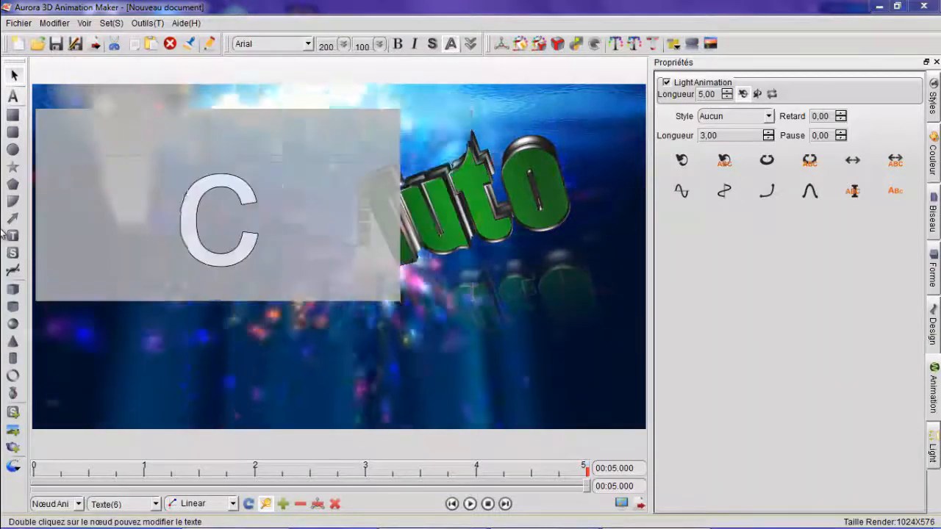
text(out)
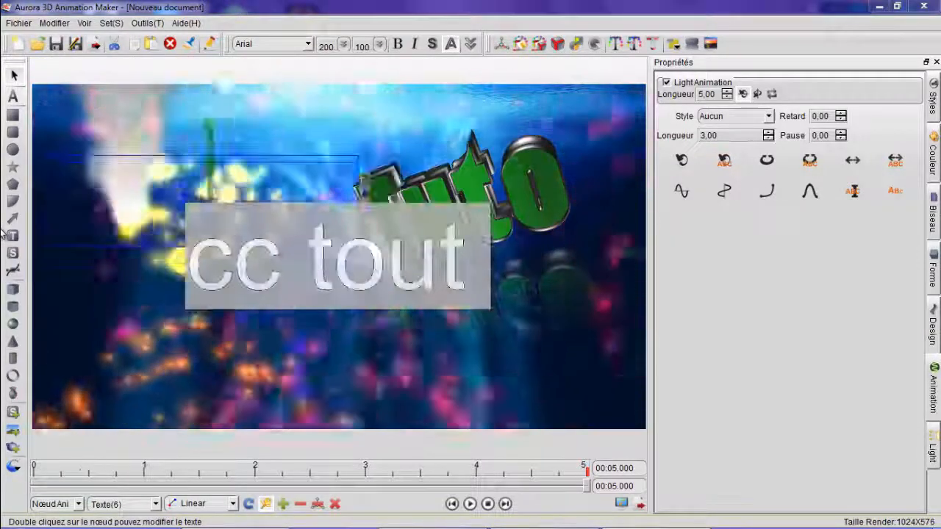
text( le monde)
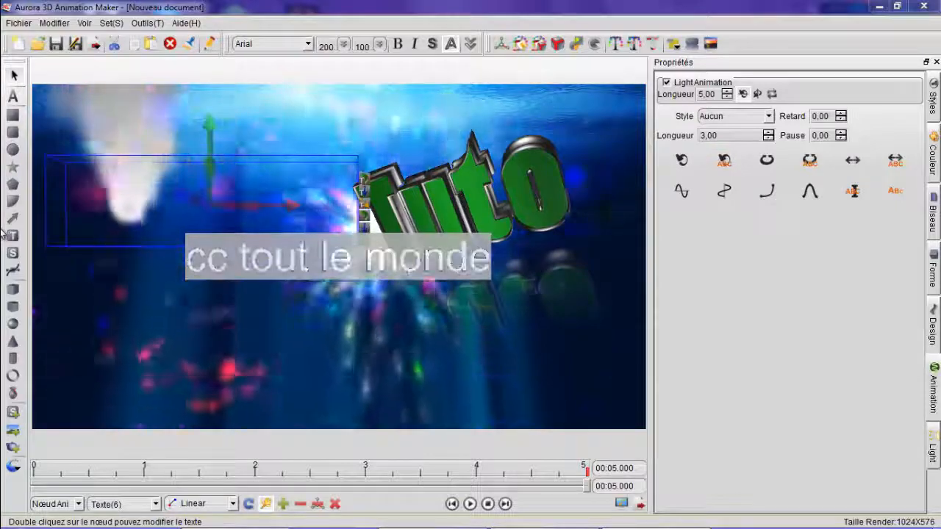
click(231, 294)
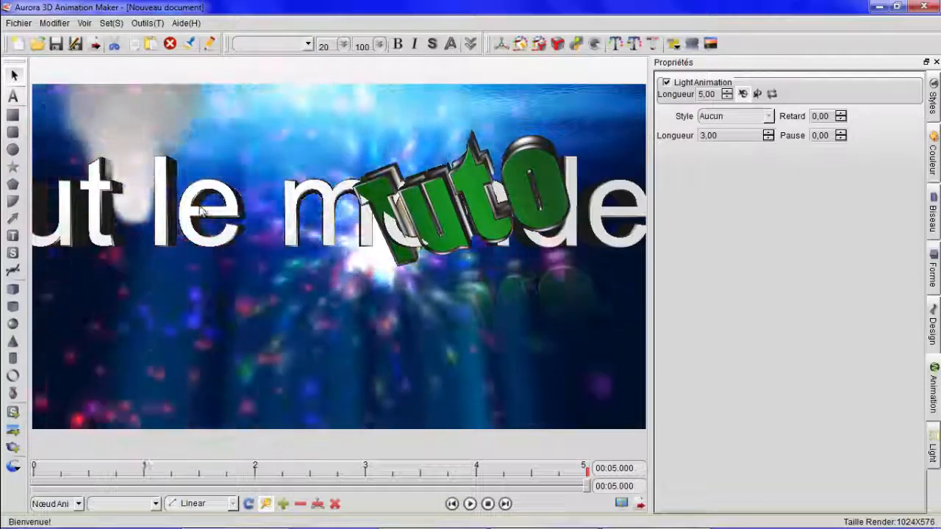
Set the font size of the "cc tout le monde" text to 500 and reduce its scale value to about 57
click(200, 210)
click(342, 46)
drag(342, 46, 379, 112)
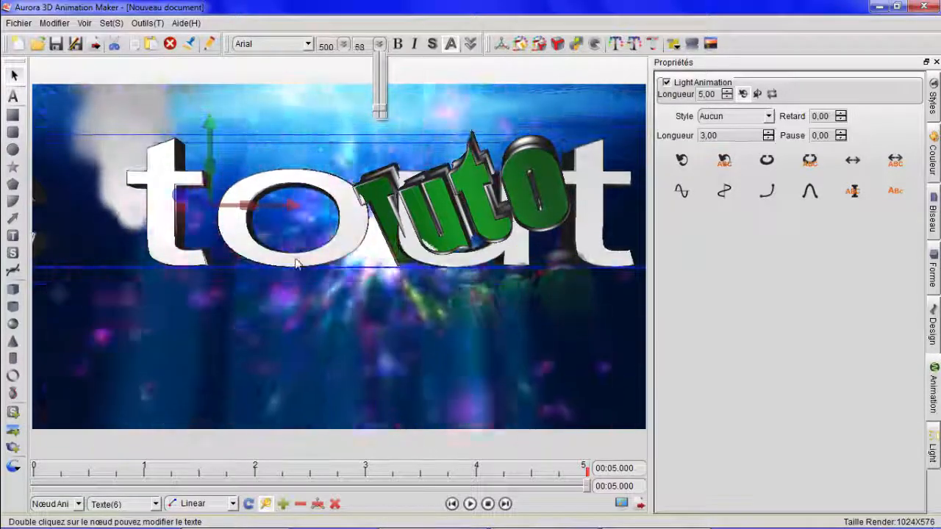
Move the "cc tout le monde" text down so that it sits below the "Tuto" title, and deselect it
click(272, 294)
click(261, 290)
mouse_move(282, 236)
middle_down()
mouse_move(257, 259)
mouse_move(270, 228)
middle_up()
click(90, 243)
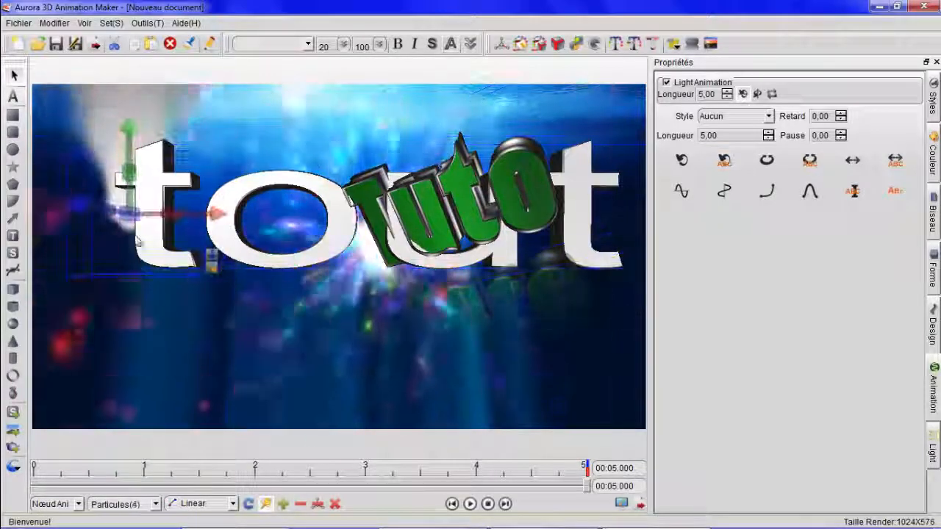
click(269, 229)
click(266, 239)
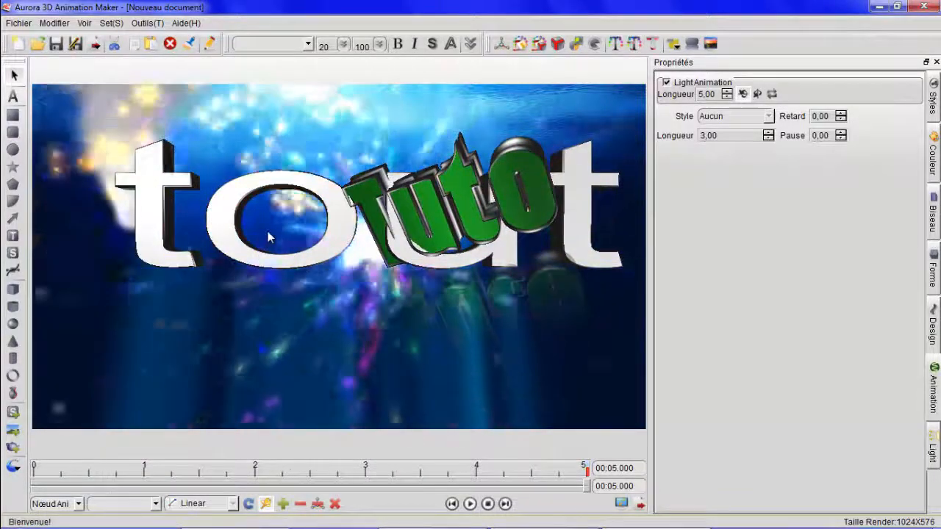
click(253, 258)
drag(252, 258, 239, 386)
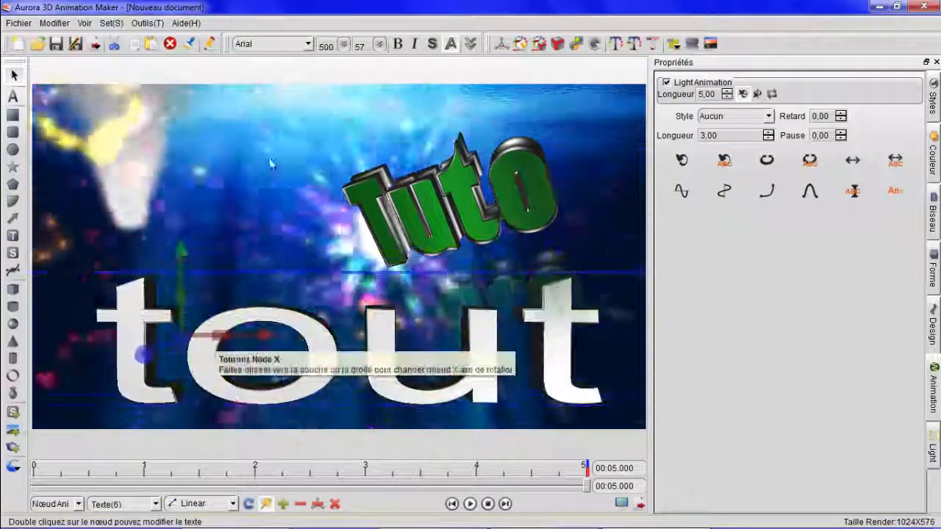
click(273, 181)
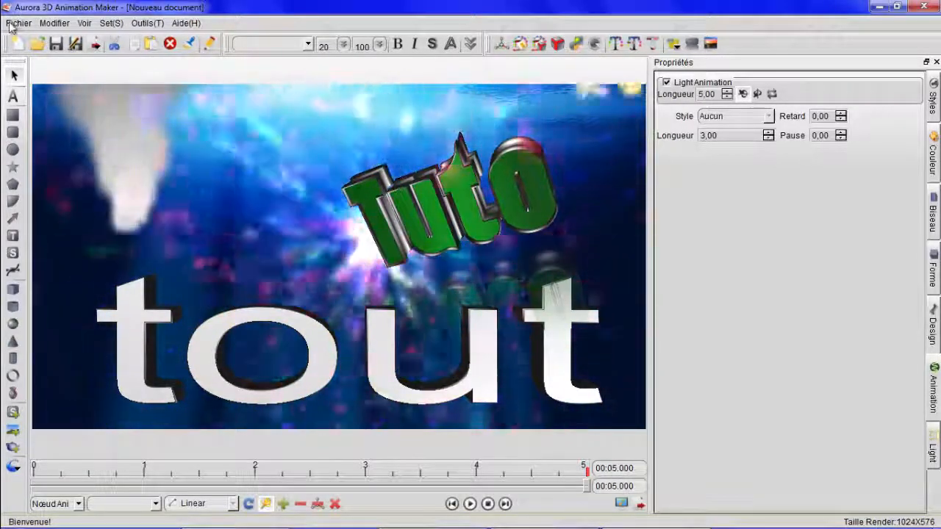
Export the animation as an AVI video at 1024 x 576 to the Bureau folder, named "Tuto créer une intro"
click(18, 22)
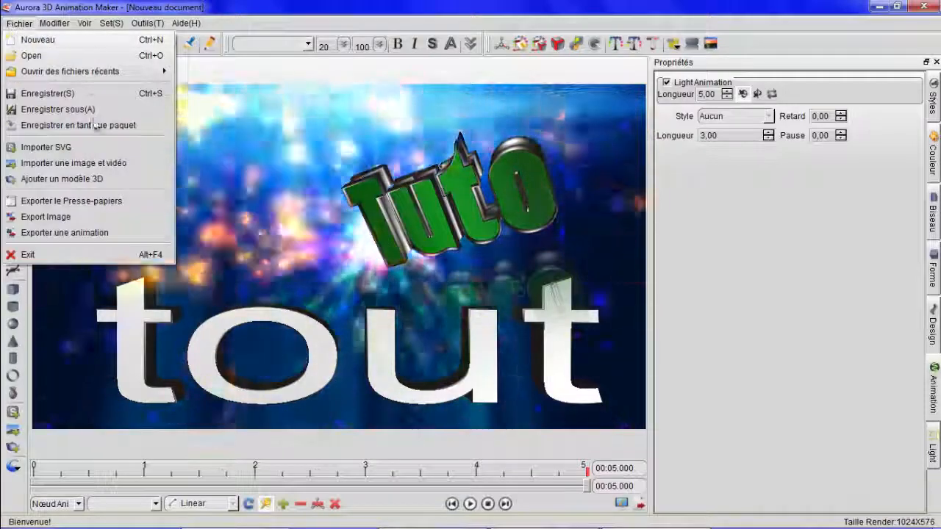
click(44, 232)
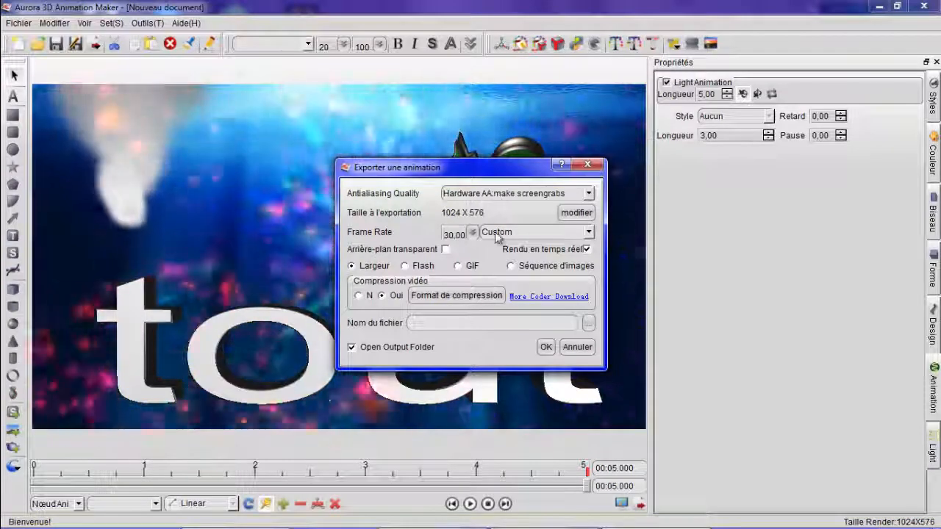
click(546, 347)
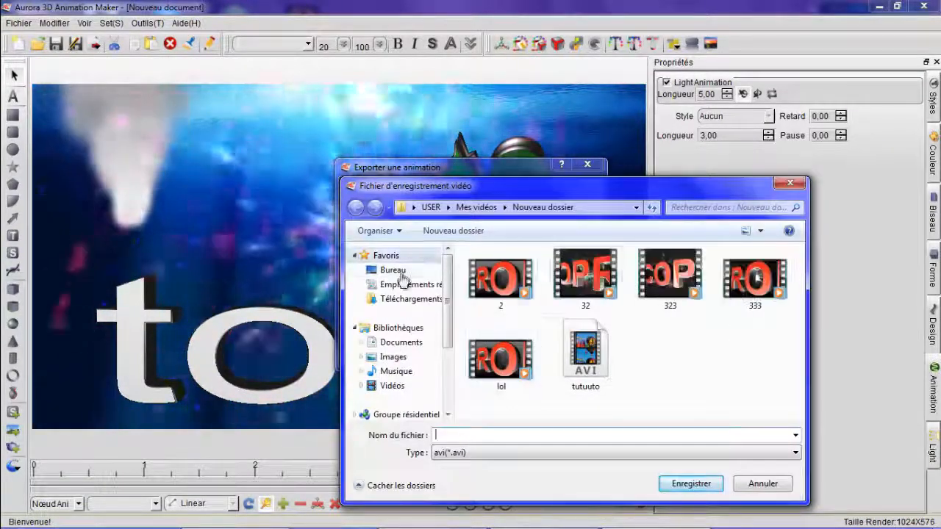
click(393, 270)
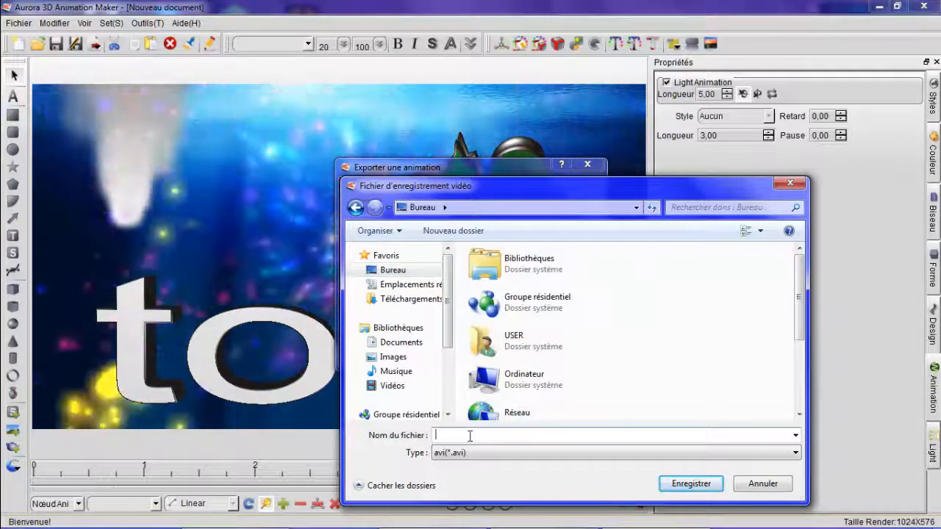
text(Tut)
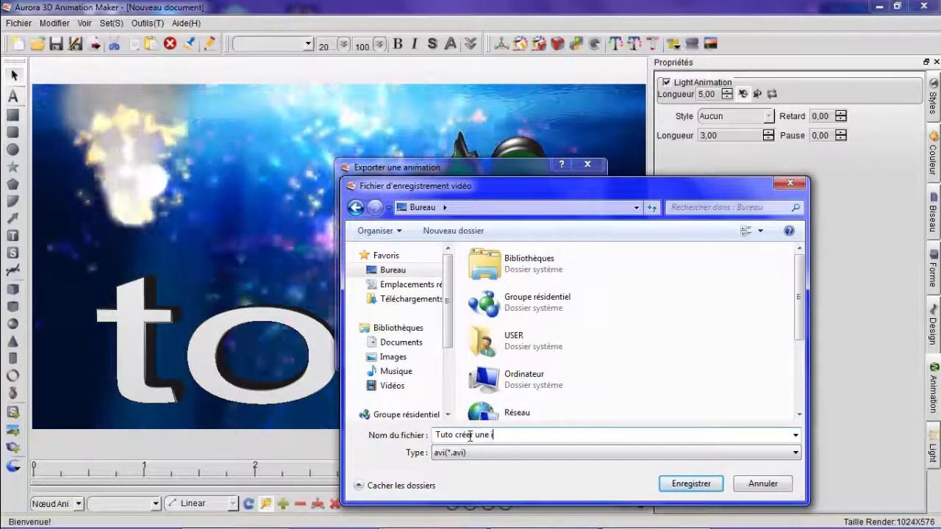
click(699, 486)
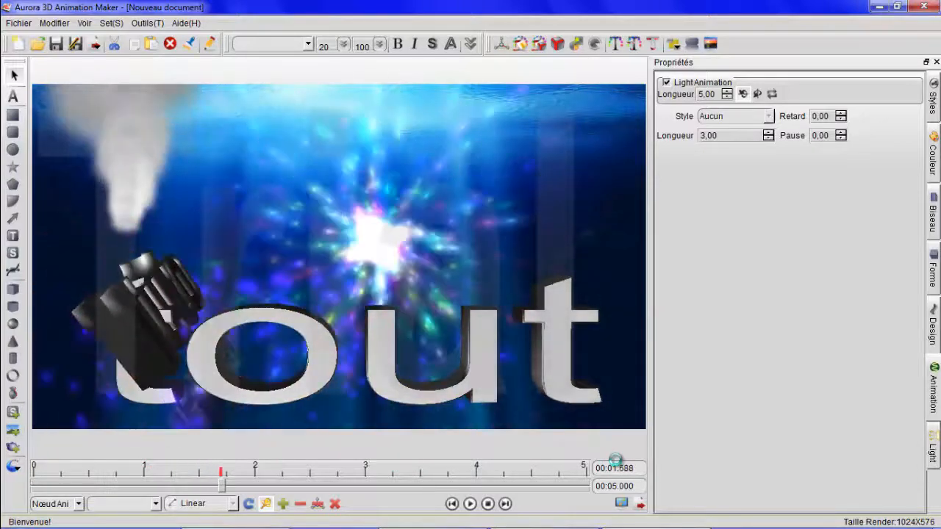
click(563, 512)
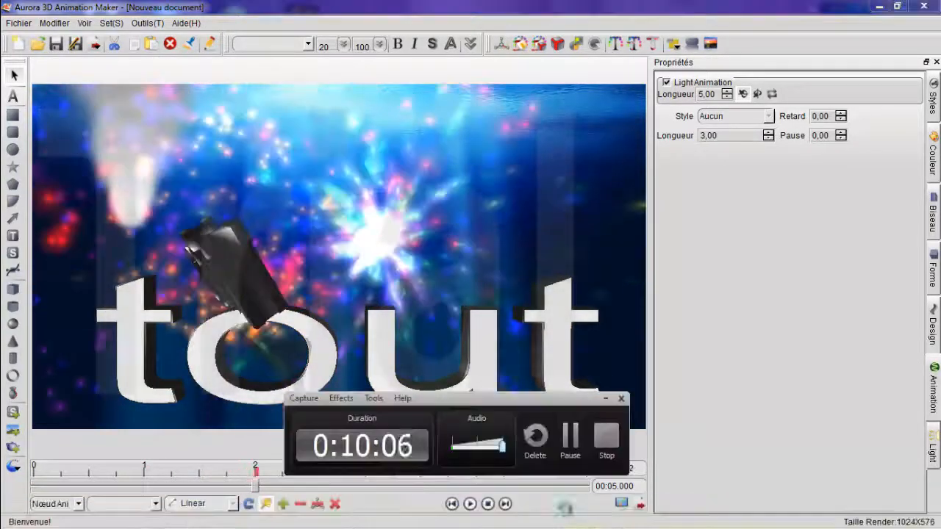
click(576, 439)
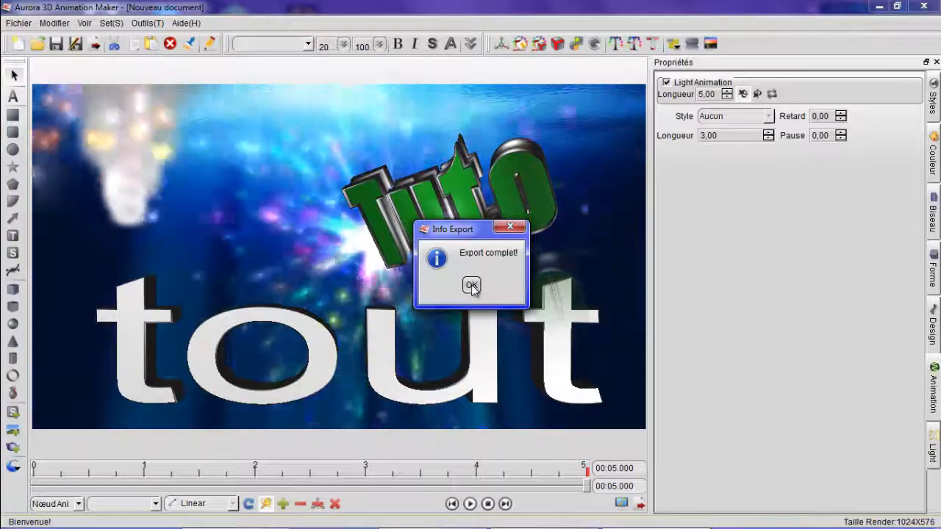
Dismiss the export notice and the output folder window, and quit the program without saving the document
click(471, 285)
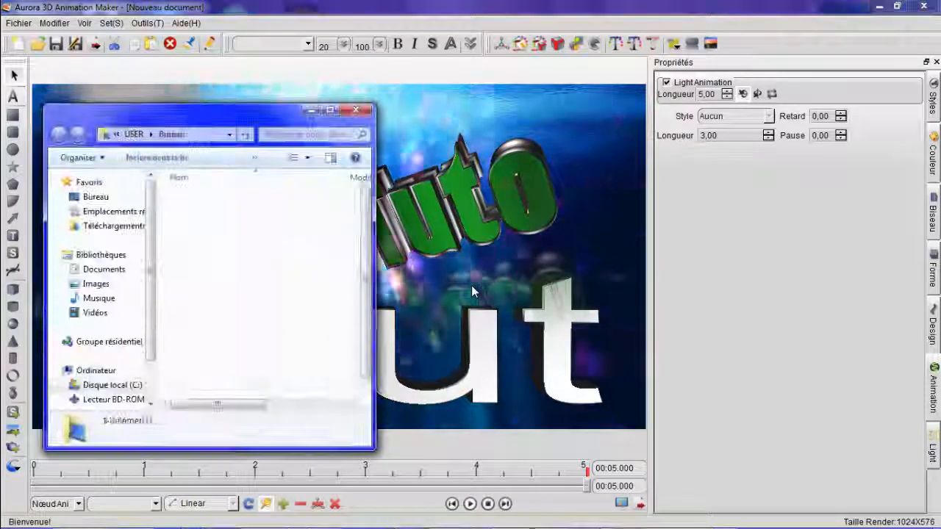
click(356, 111)
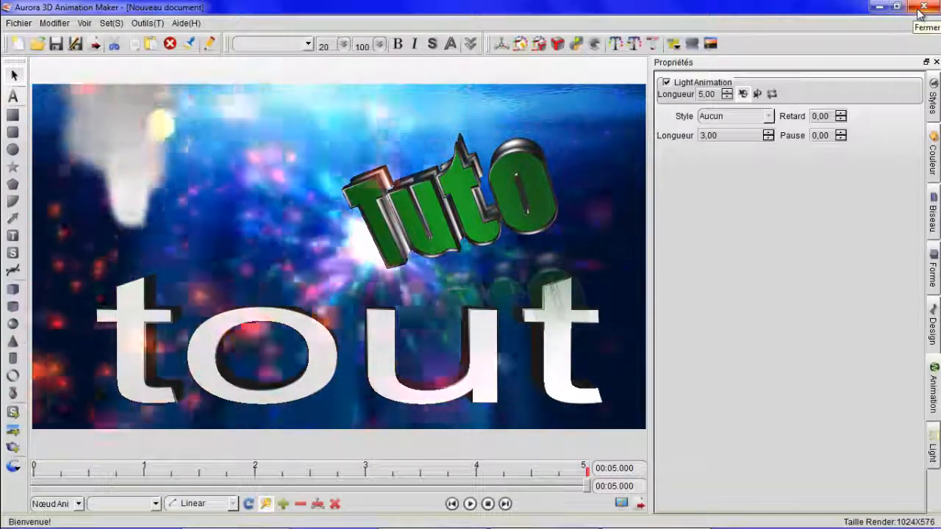
click(920, 8)
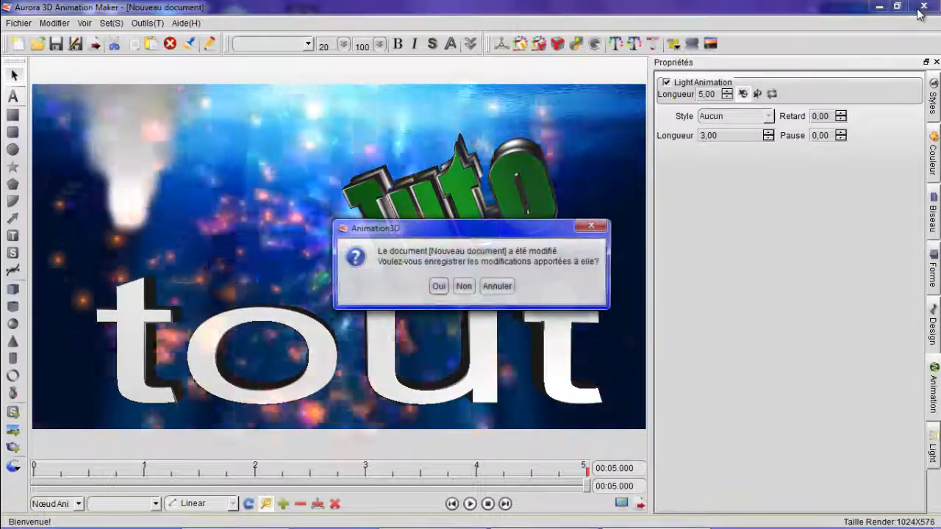
click(464, 286)
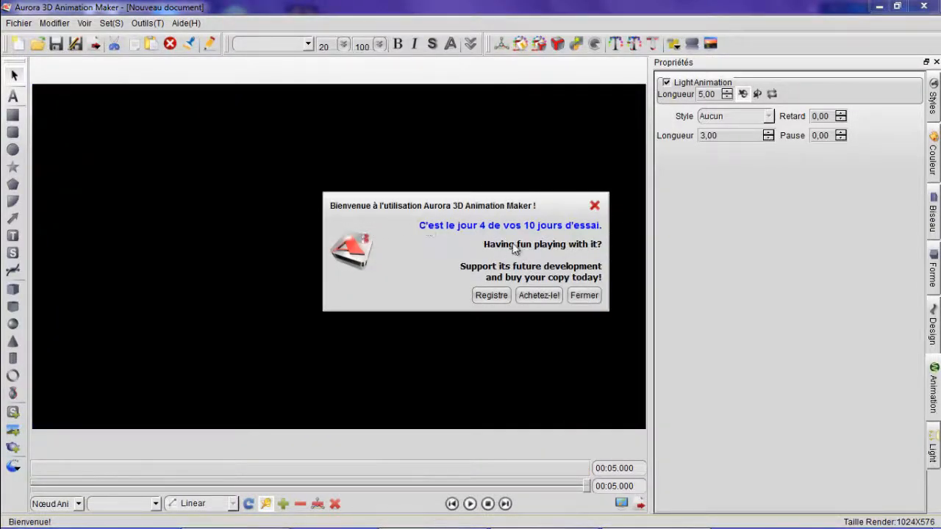
click(583, 295)
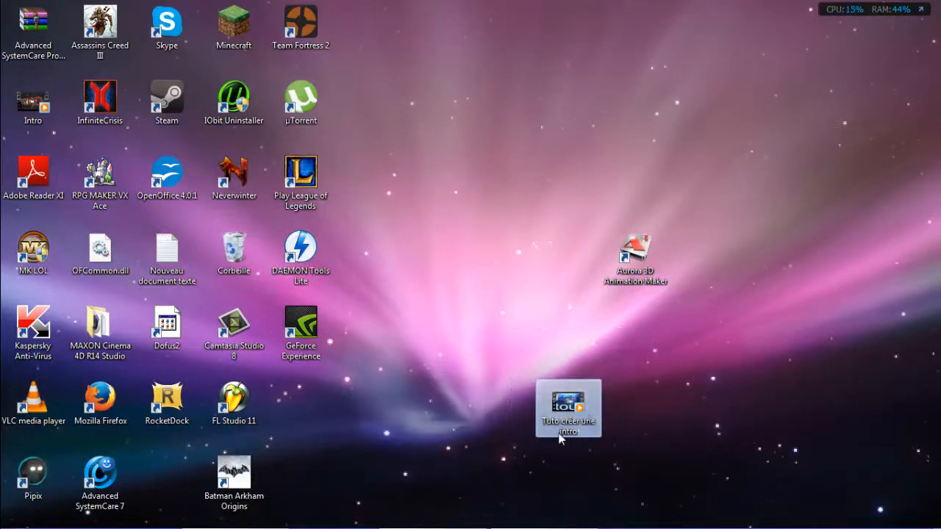
click(543, 516)
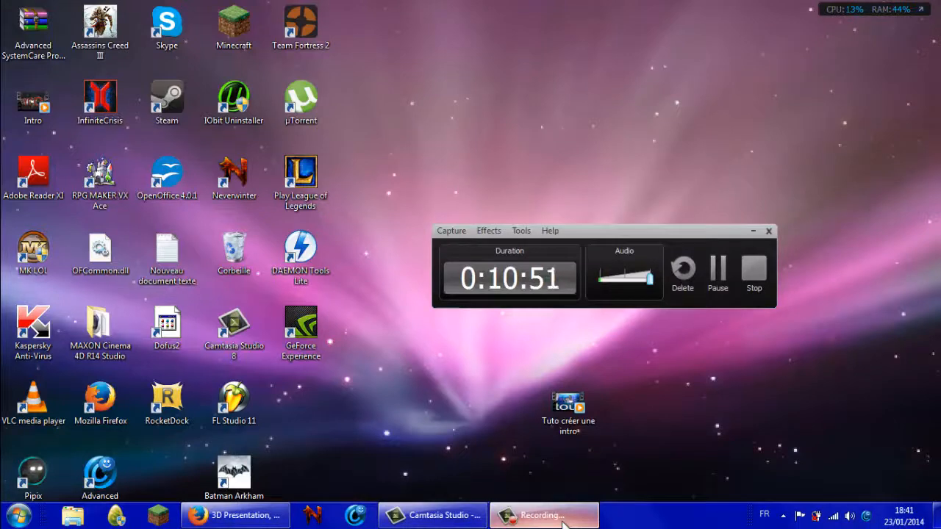
click(563, 516)
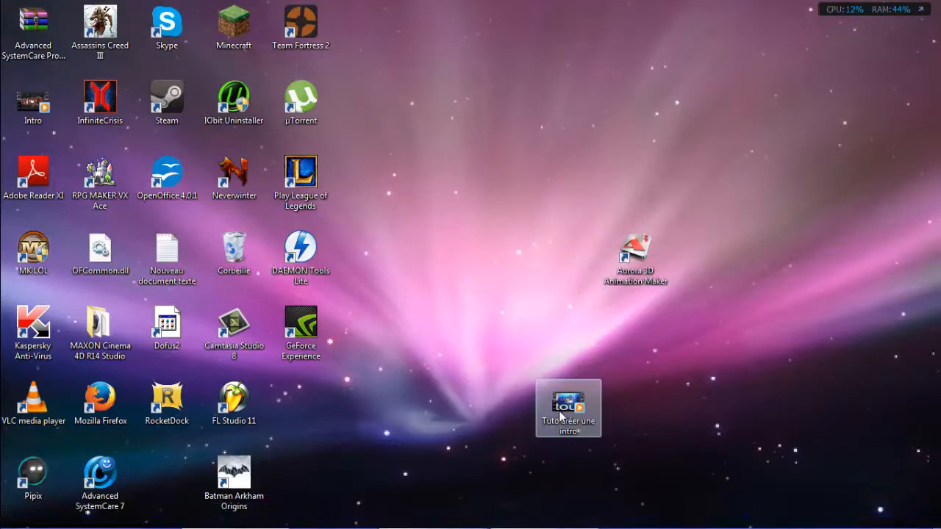
Play back the exported "Tuto créer une intro" video from the desktop to check the intro, and close the media player
double_click(565, 408)
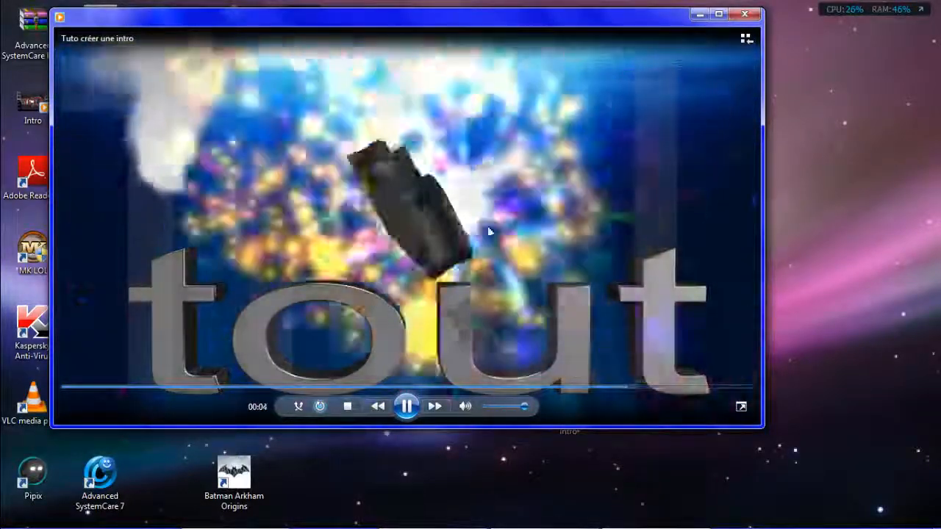
click(406, 407)
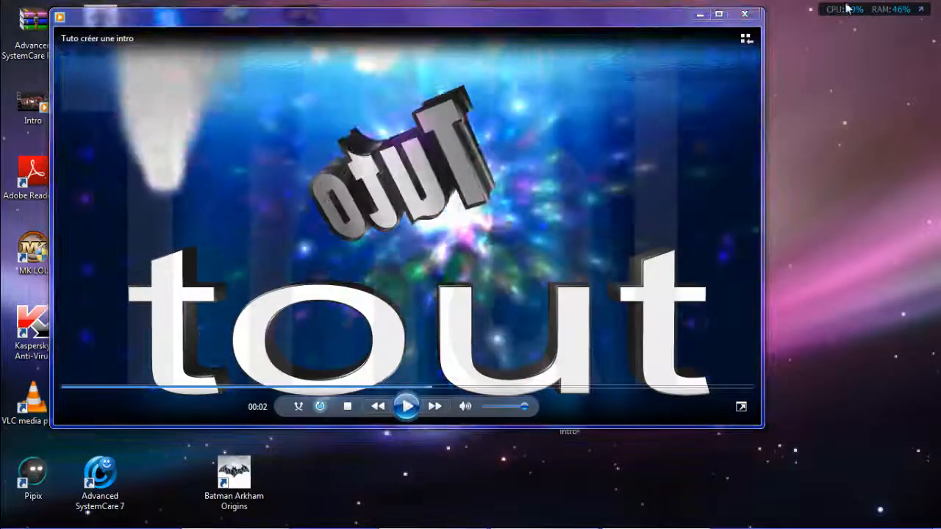
click(744, 14)
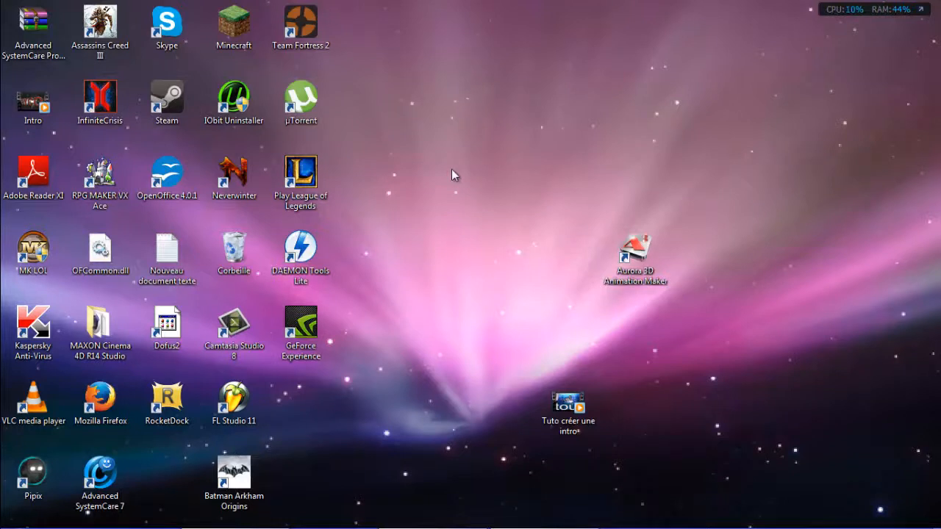
drag(451, 171, 512, 208)
mouse_move(451, 517)
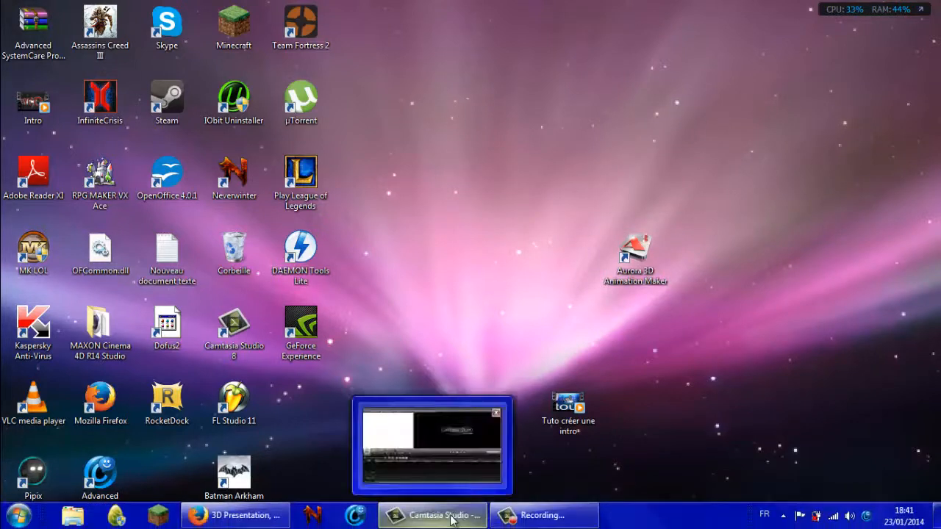
mouse_move(514, 518)
click(572, 450)
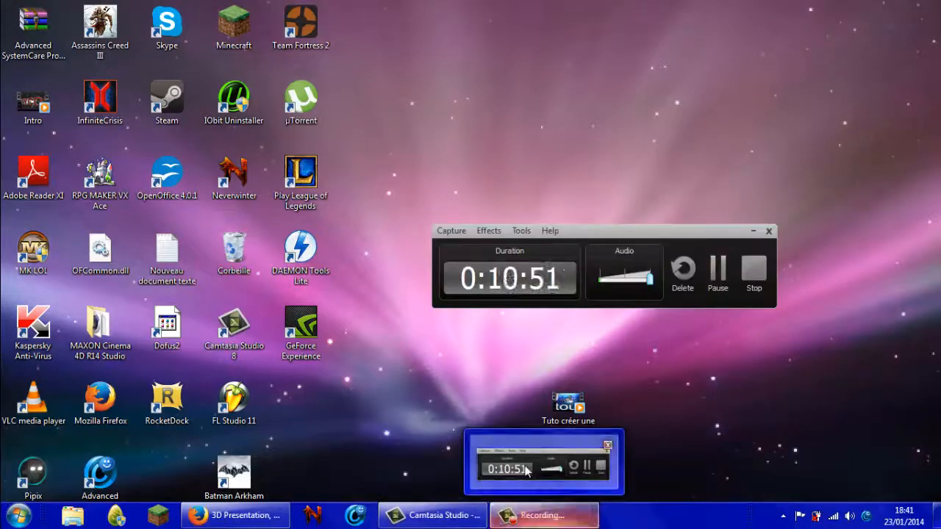
drag(628, 241, 776, 448)
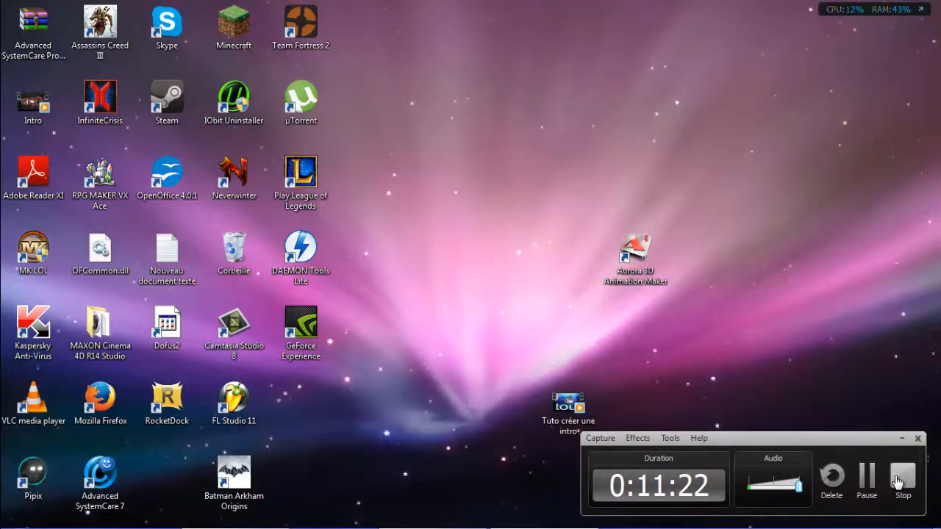